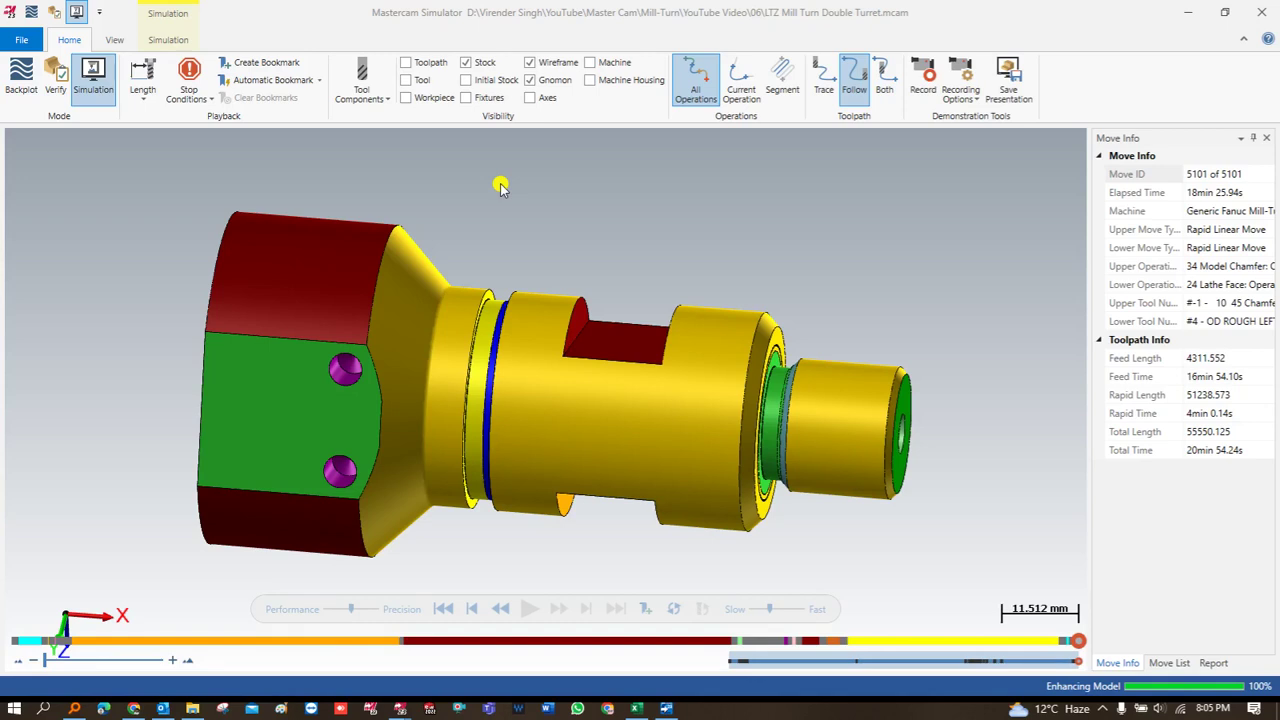
Step: Examine the finished simulated part from several angles, including the drilled flat, the grooves and the milled pocket
middle_drag(435, 392, 420, 318)
scroll(423, 320, down, 3)
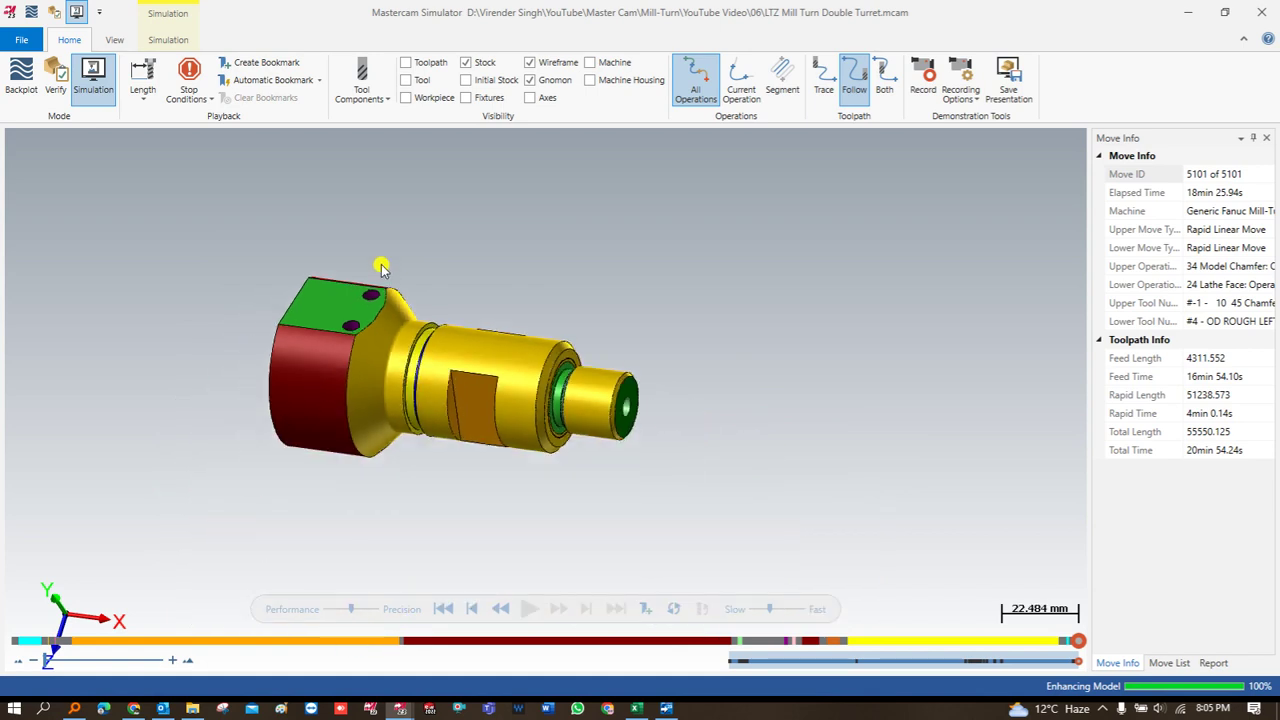
middle_drag(390, 330, 393, 318)
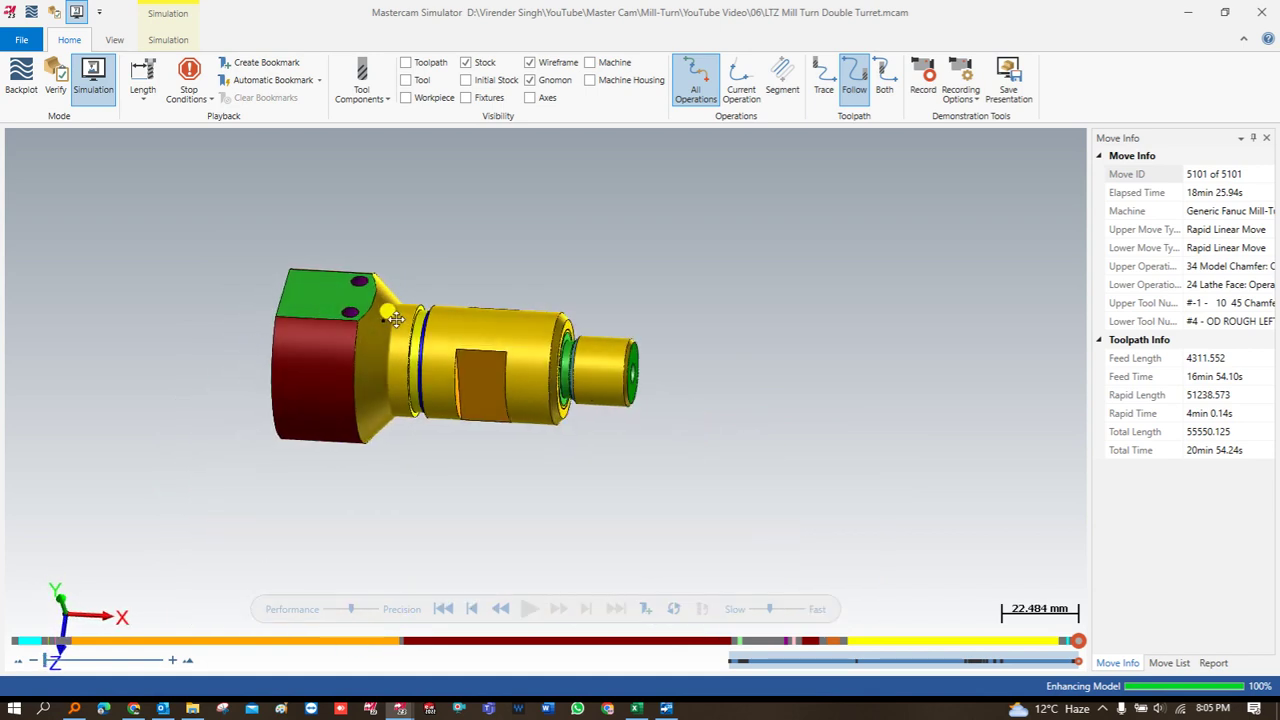
scroll(393, 318, up, 2)
mouse_move(383, 291)
middle_down()
mouse_move(383, 302)
mouse_move(367, 287)
mouse_move(378, 302)
middle_up()
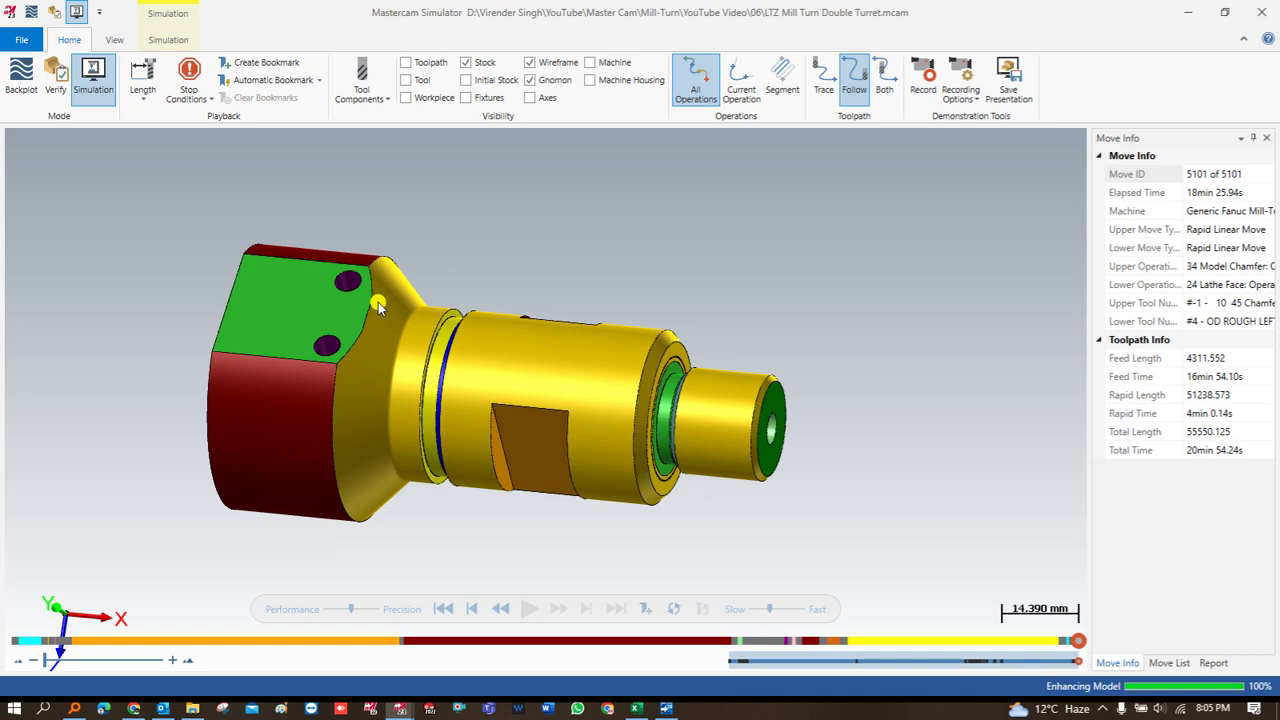
middle_drag(378, 302, 383, 313)
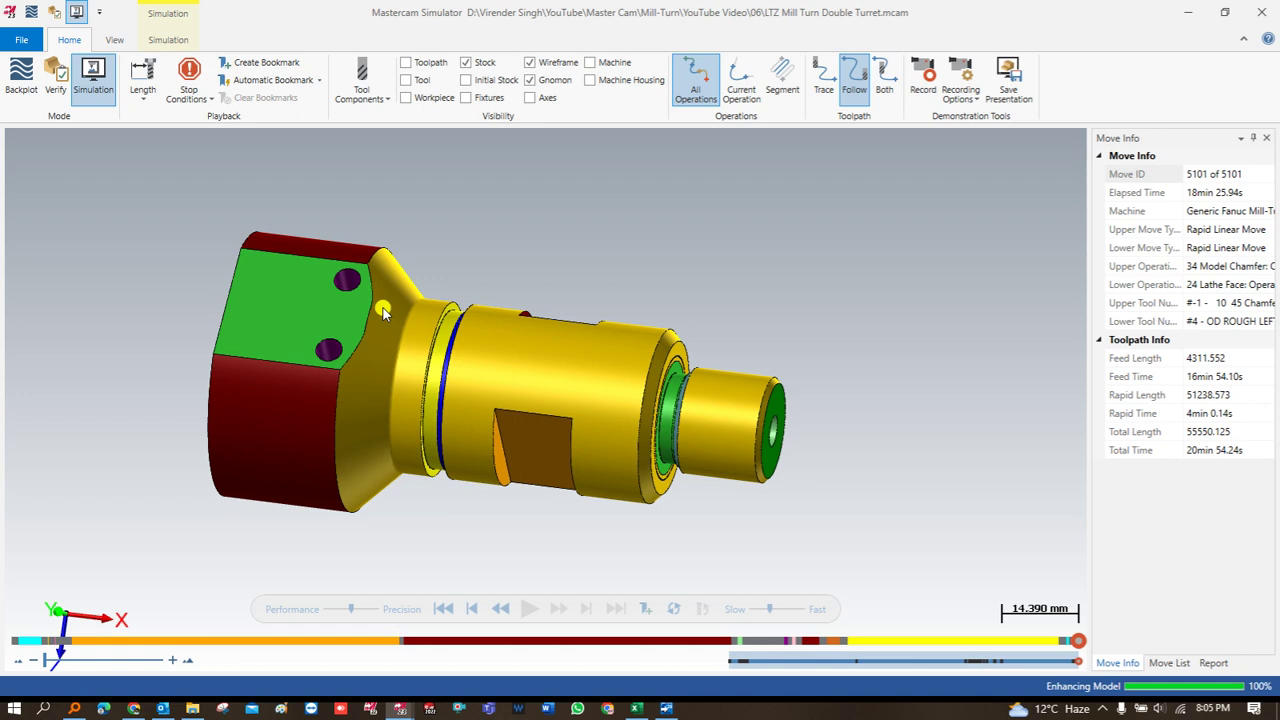
mouse_move(399, 322)
middle_down()
mouse_move(385, 330)
mouse_move(402, 316)
mouse_move(411, 331)
middle_up()
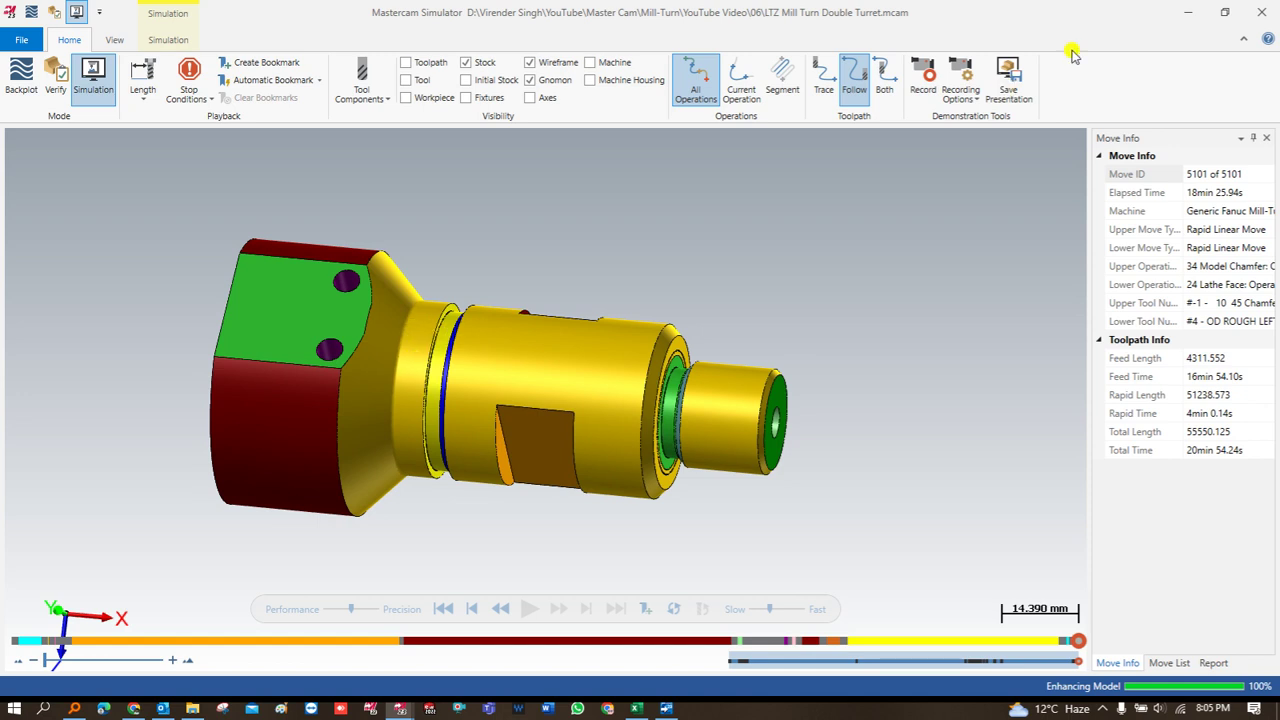
Step: Close LTZ Mill Turn Double Turret.mcam without saving its changes and switch to the whole part in Mill Turn Double Turret.mcam
click(1190, 12)
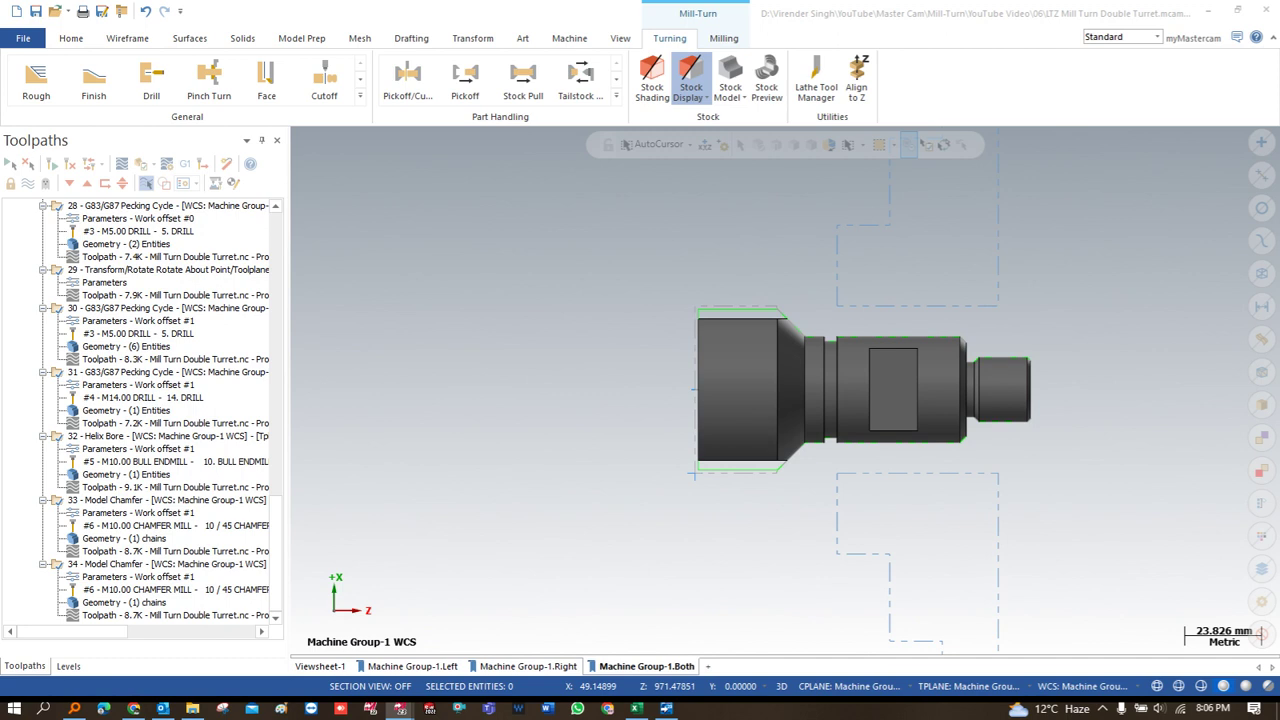
key(alt+F4)
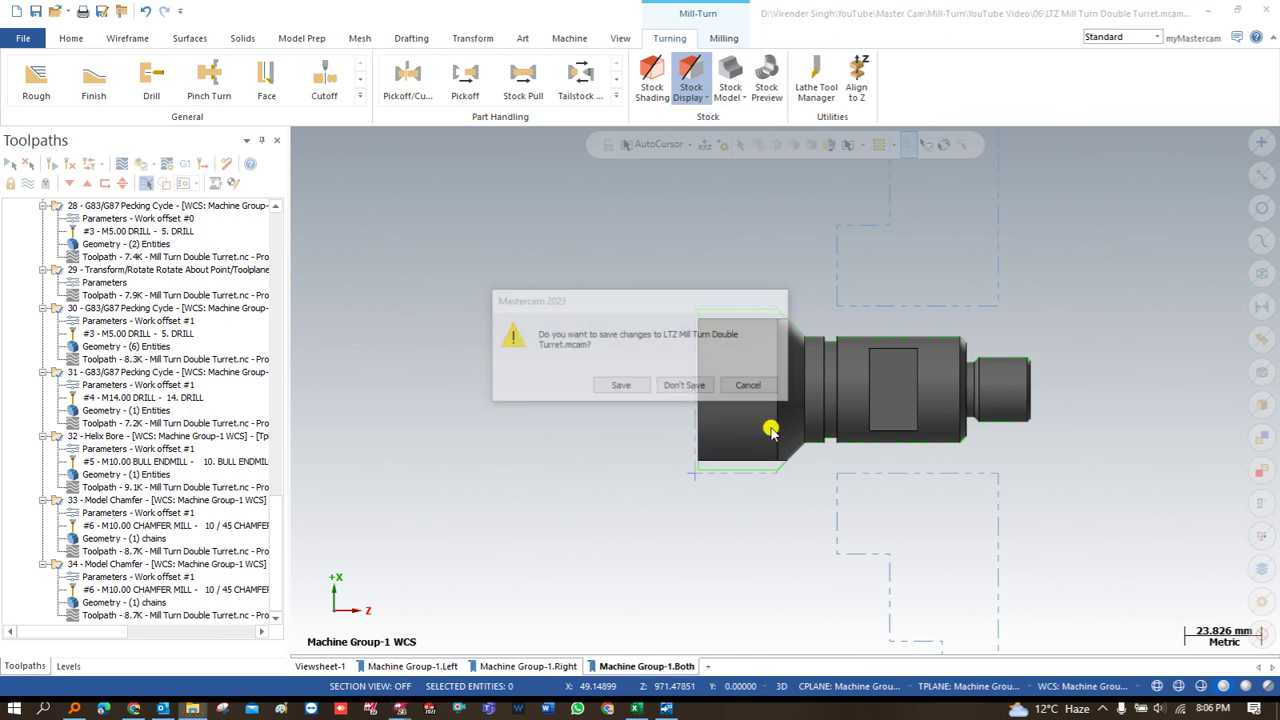
click(690, 386)
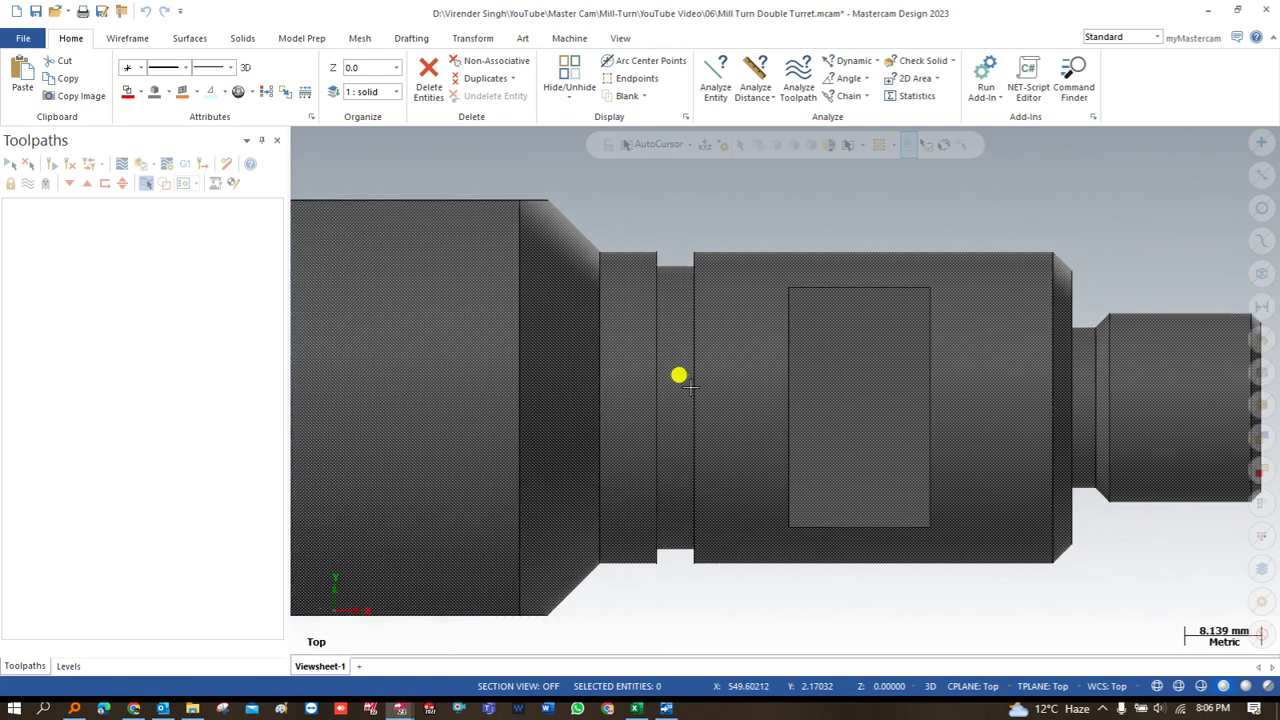
scroll(679, 397, down, 2)
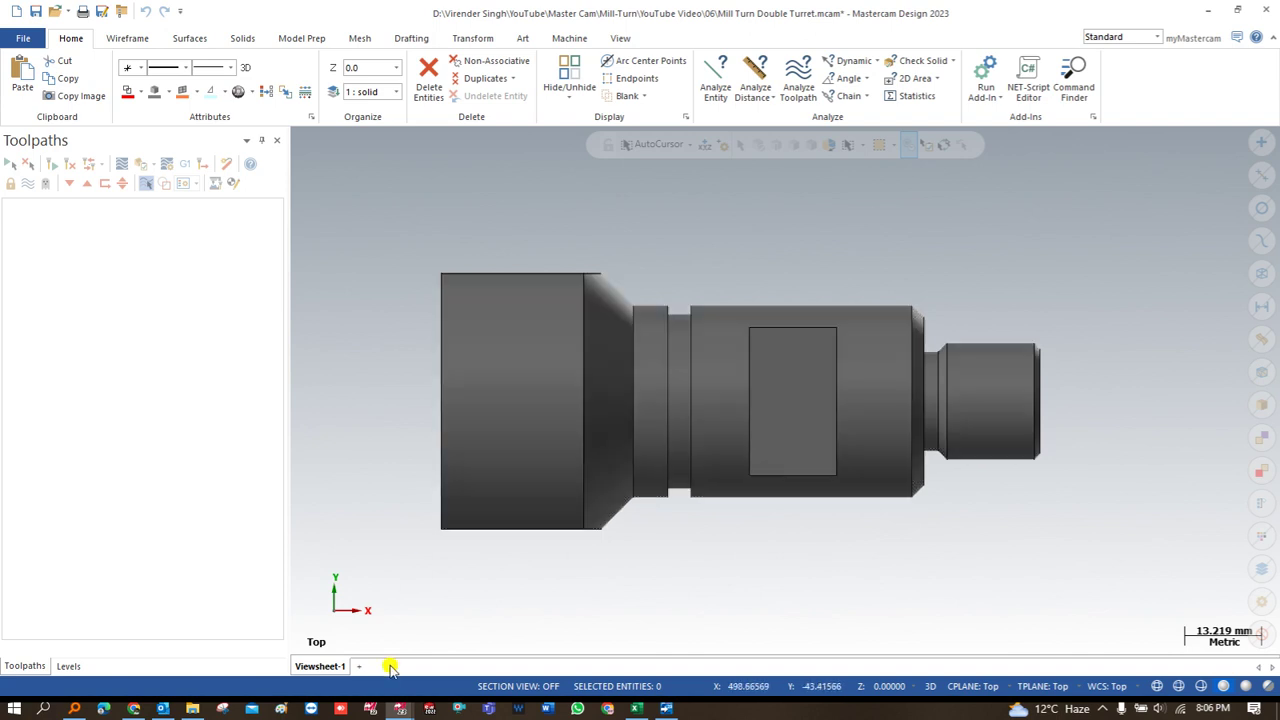
Step: Switch to Mastercam Simulator and show the machine and the machine housing around the part
mouse_move(397, 708)
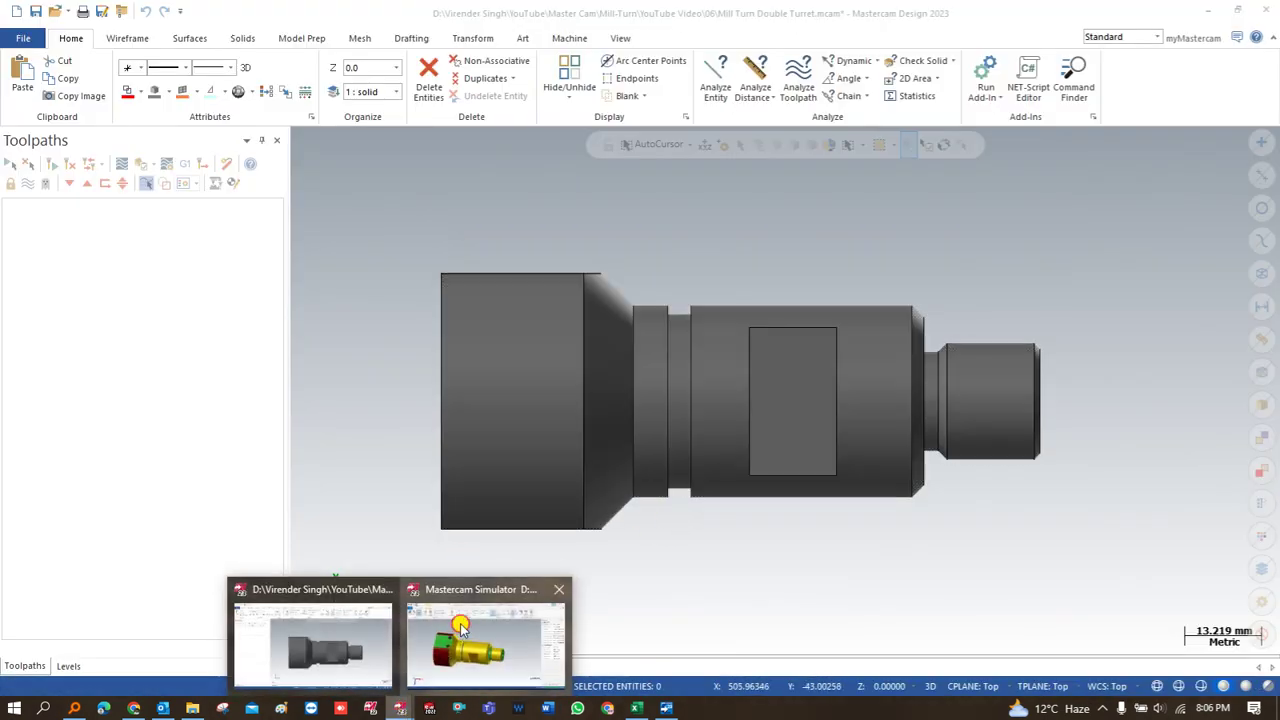
click(485, 555)
click(706, 93)
click(612, 80)
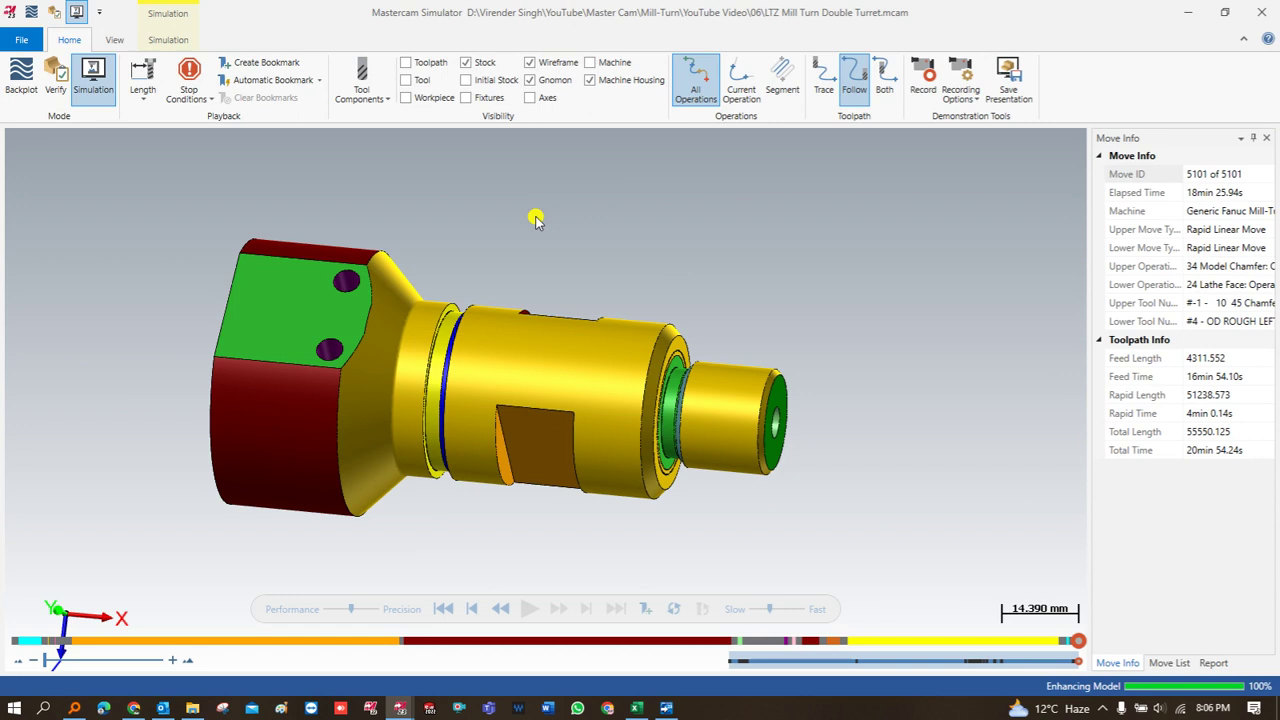
scroll(522, 238, down, 4)
scroll(522, 238, down, 6)
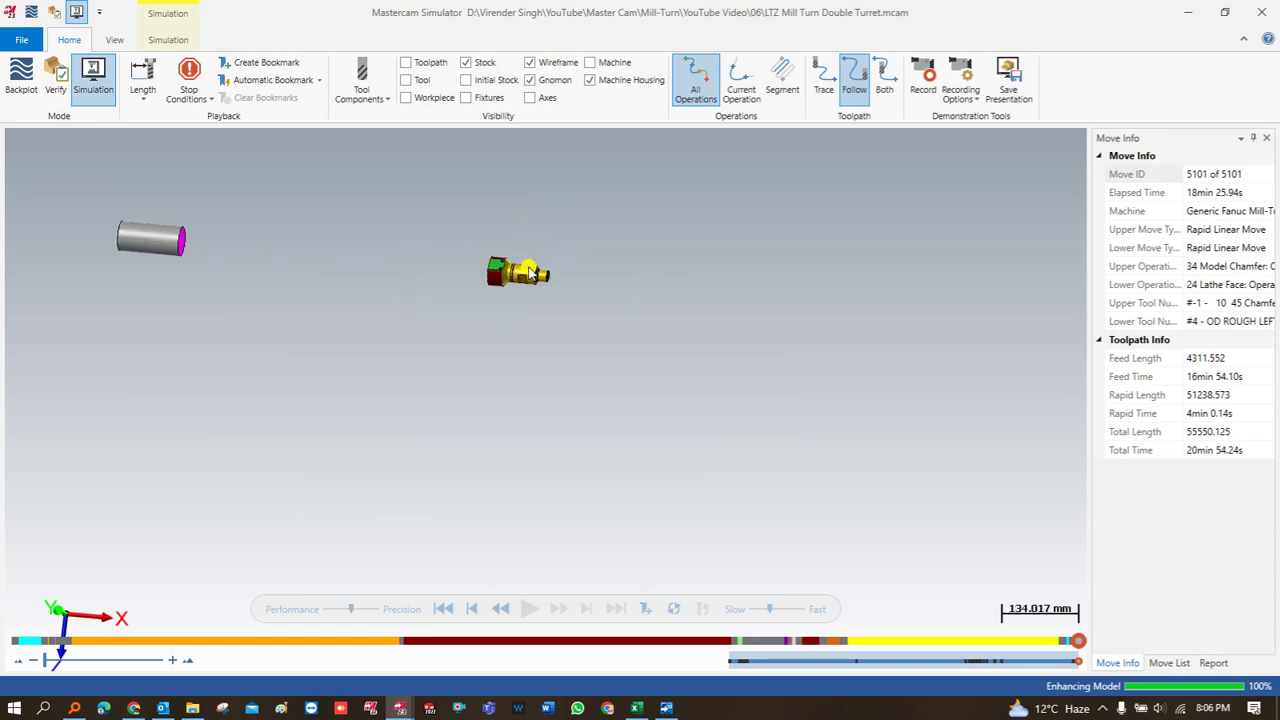
click(590, 62)
scroll(562, 256, down, 7)
Step: Examine the simulated mill-turn machine, its upper and lower turrets and its housing from the front
mouse_move(562, 256)
middle_down()
mouse_move(517, 183)
mouse_move(560, 331)
mouse_move(583, 246)
mouse_move(533, 267)
mouse_move(540, 257)
mouse_move(548, 268)
middle_up()
scroll(580, 305, up, 4)
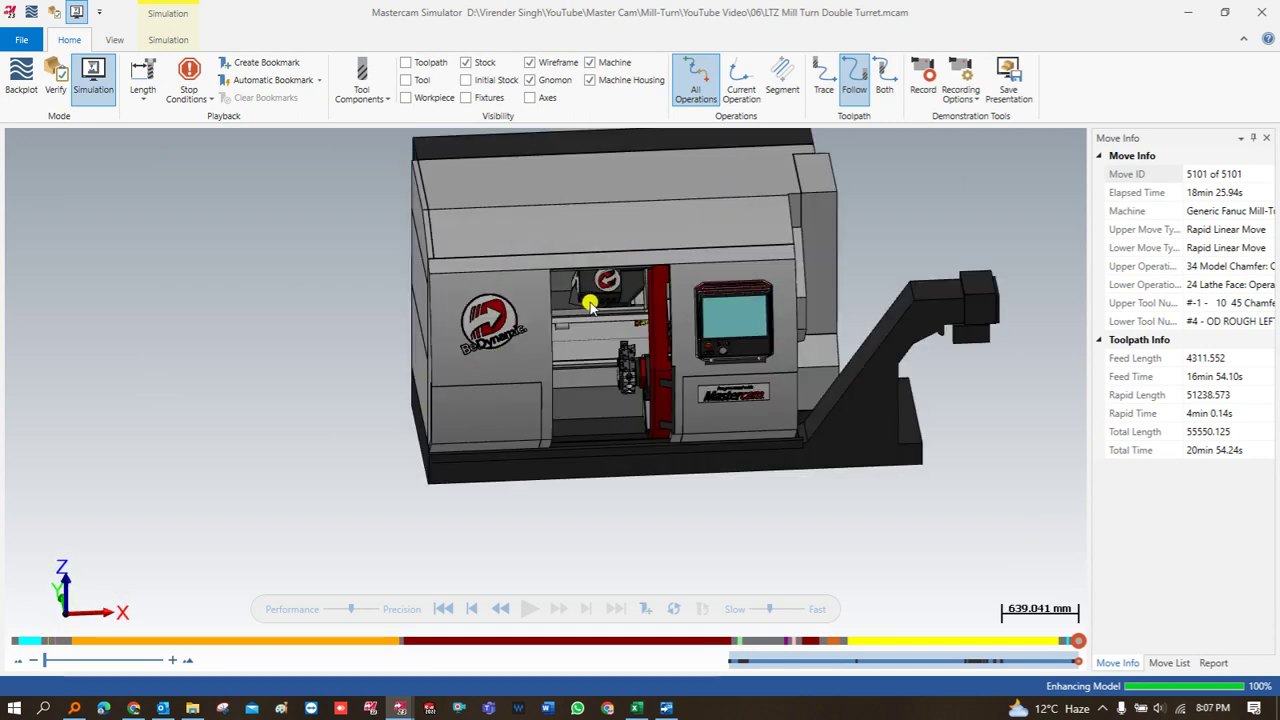
mouse_move(585, 313)
middle_down()
mouse_move(594, 293)
mouse_move(610, 296)
mouse_move(600, 306)
middle_up()
scroll(620, 332, up, 3)
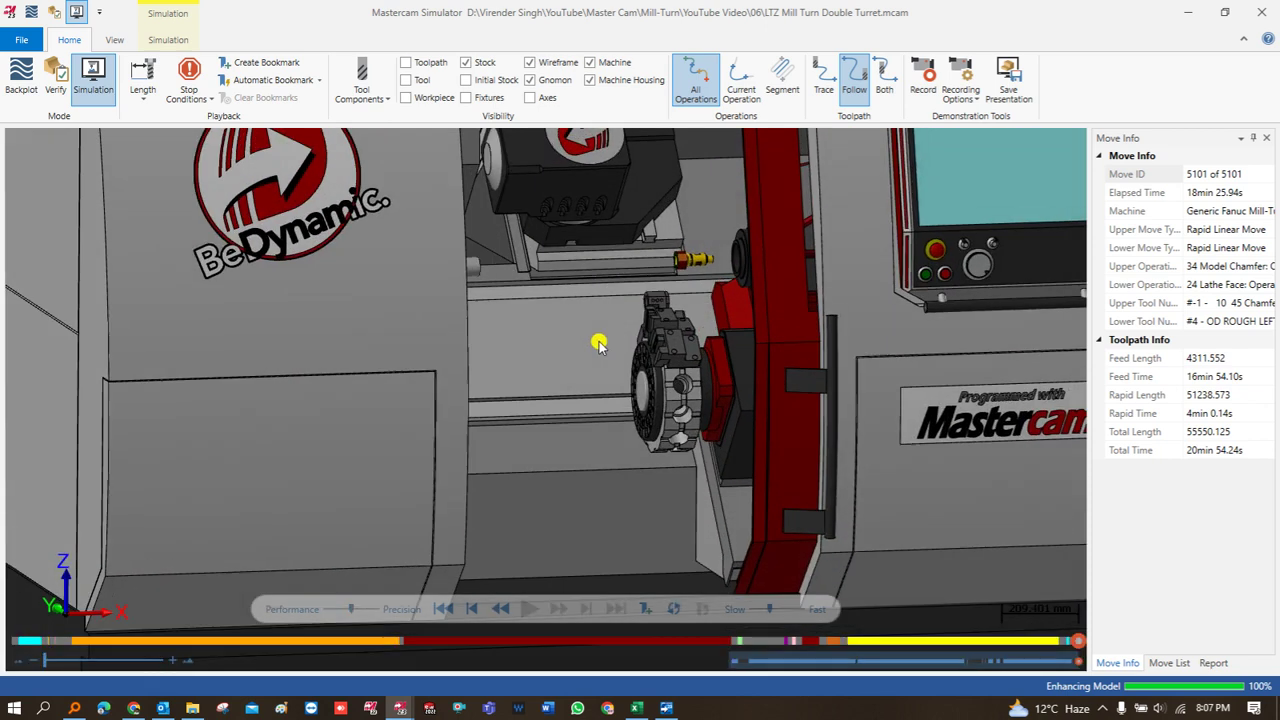
scroll(598, 344, down, 1)
scroll(594, 344, up, 2)
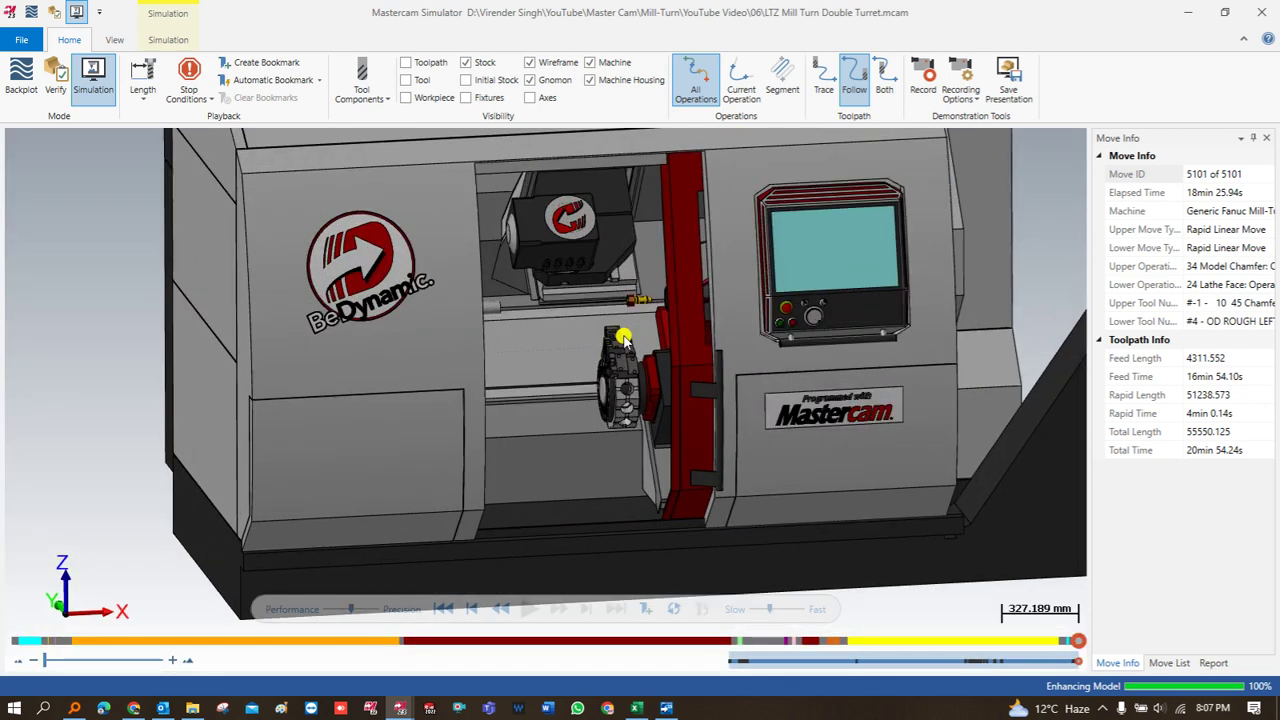
middle_drag(622, 338, 626, 338)
scroll(625, 340, up, 1)
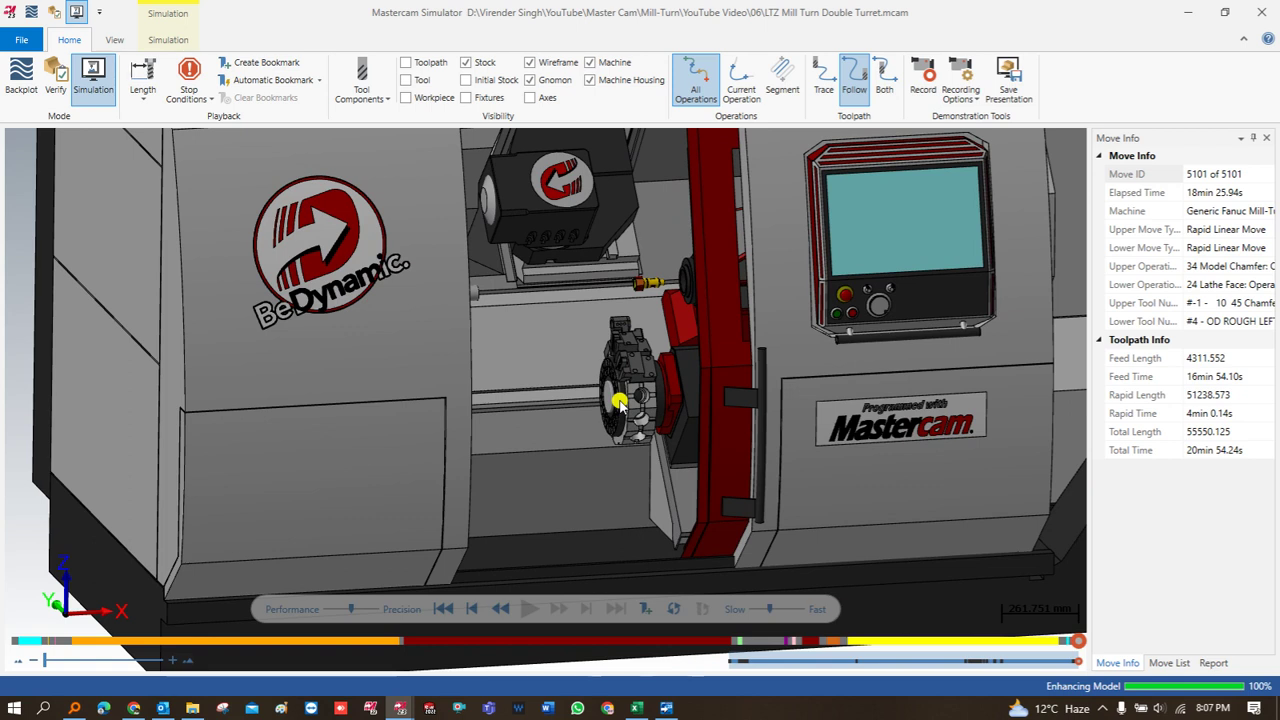
scroll(620, 402, down, 2)
scroll(590, 402, down, 2)
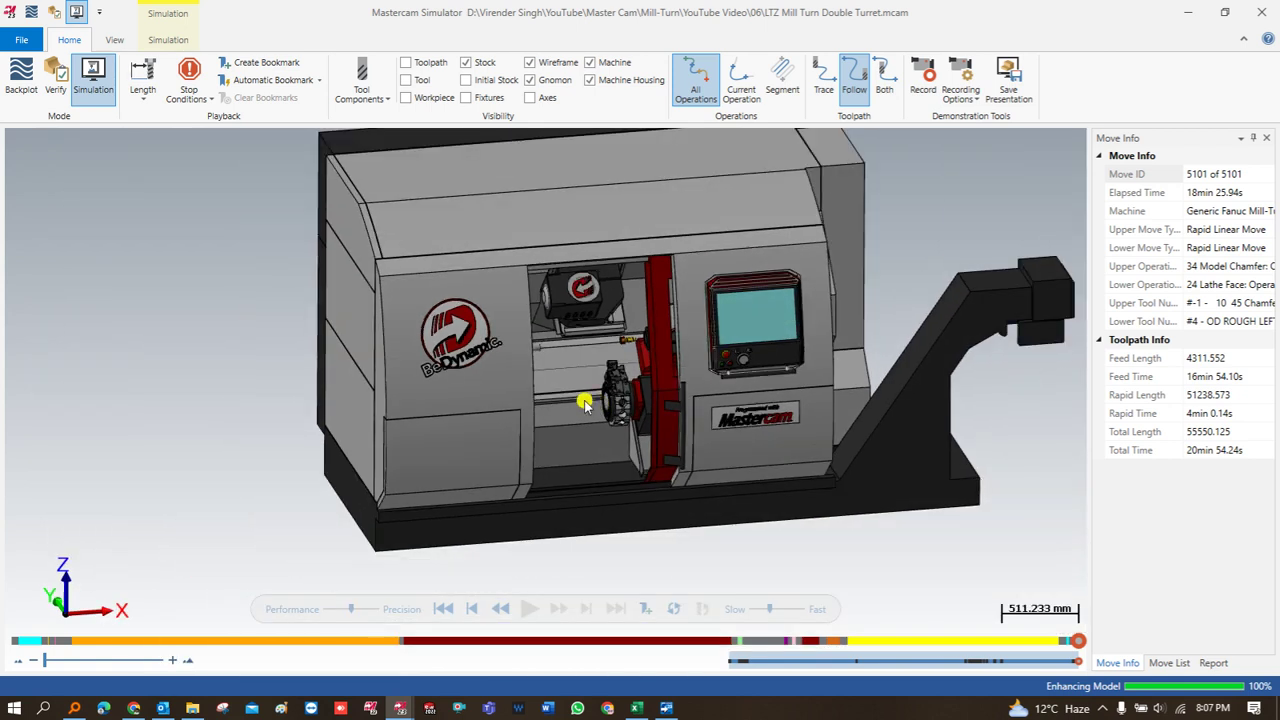
Step: Return to the Mastercam part file and add a Generic Fanuc Mill-Turn LTZ machine group
click(1187, 12)
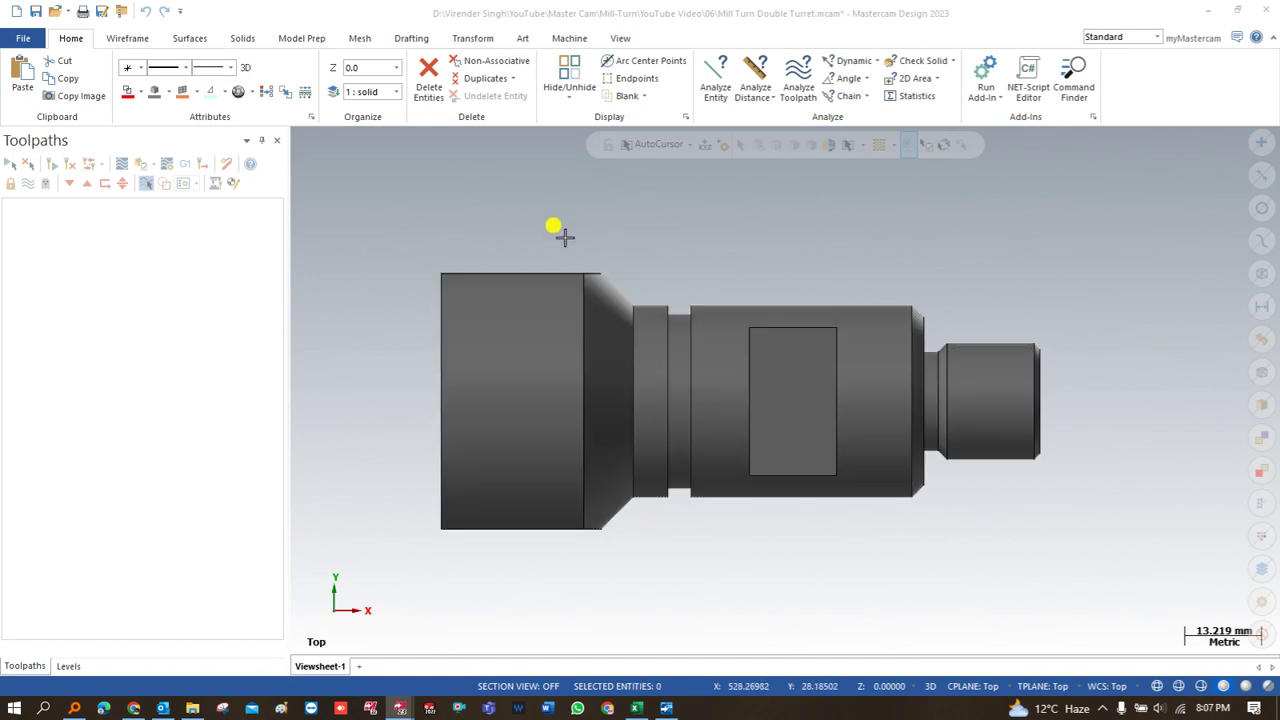
click(569, 38)
click(94, 86)
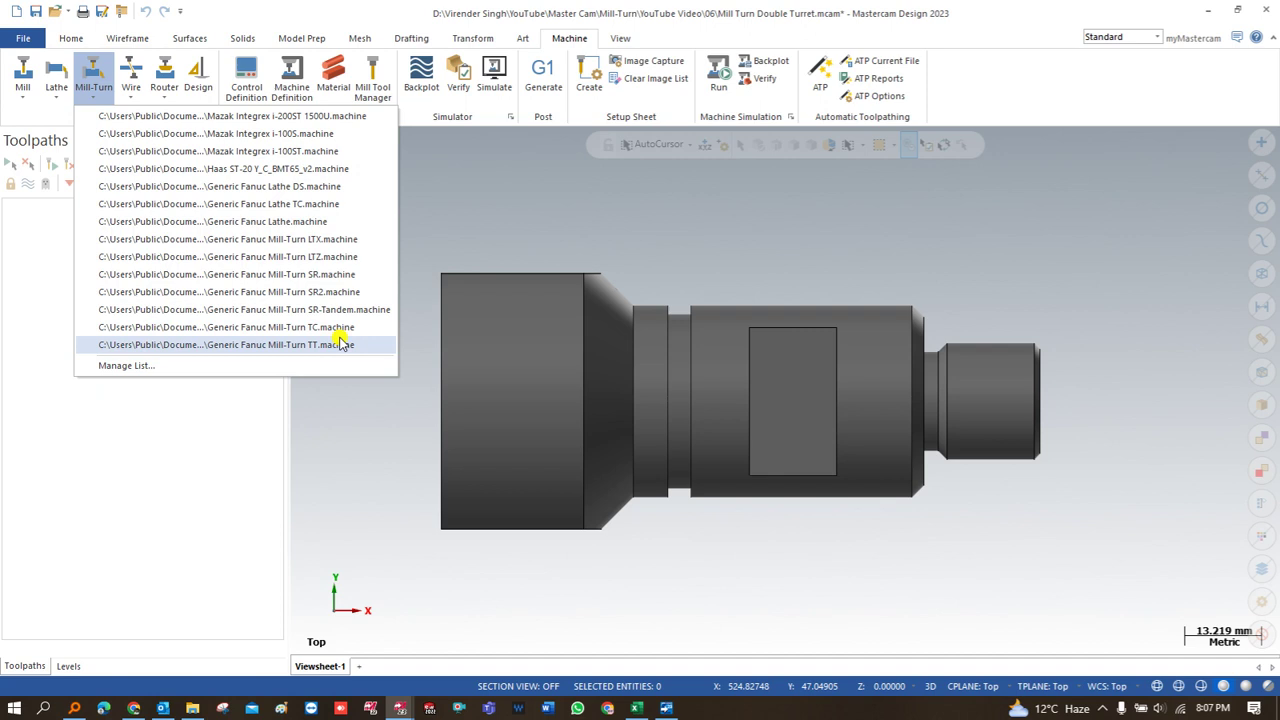
click(365, 257)
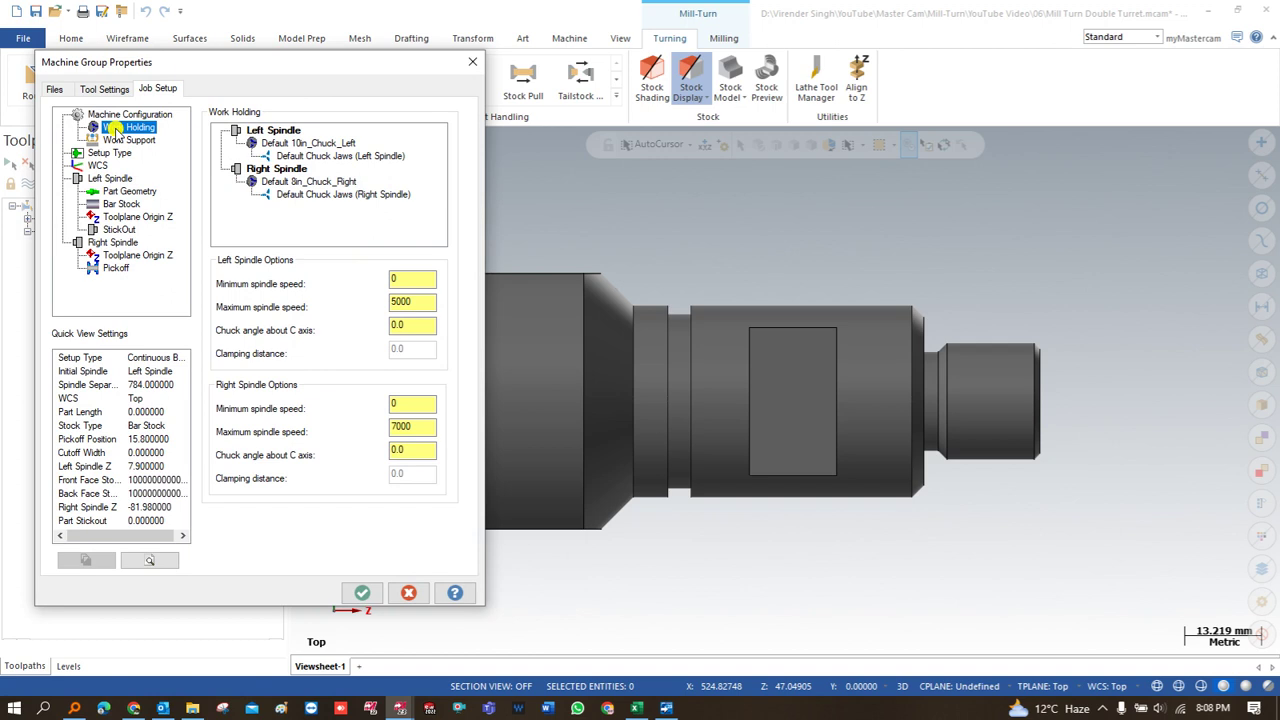
Step: Review the default chucks and chuck jaws of the left and right spindles and the lower turret's work support
click(290, 143)
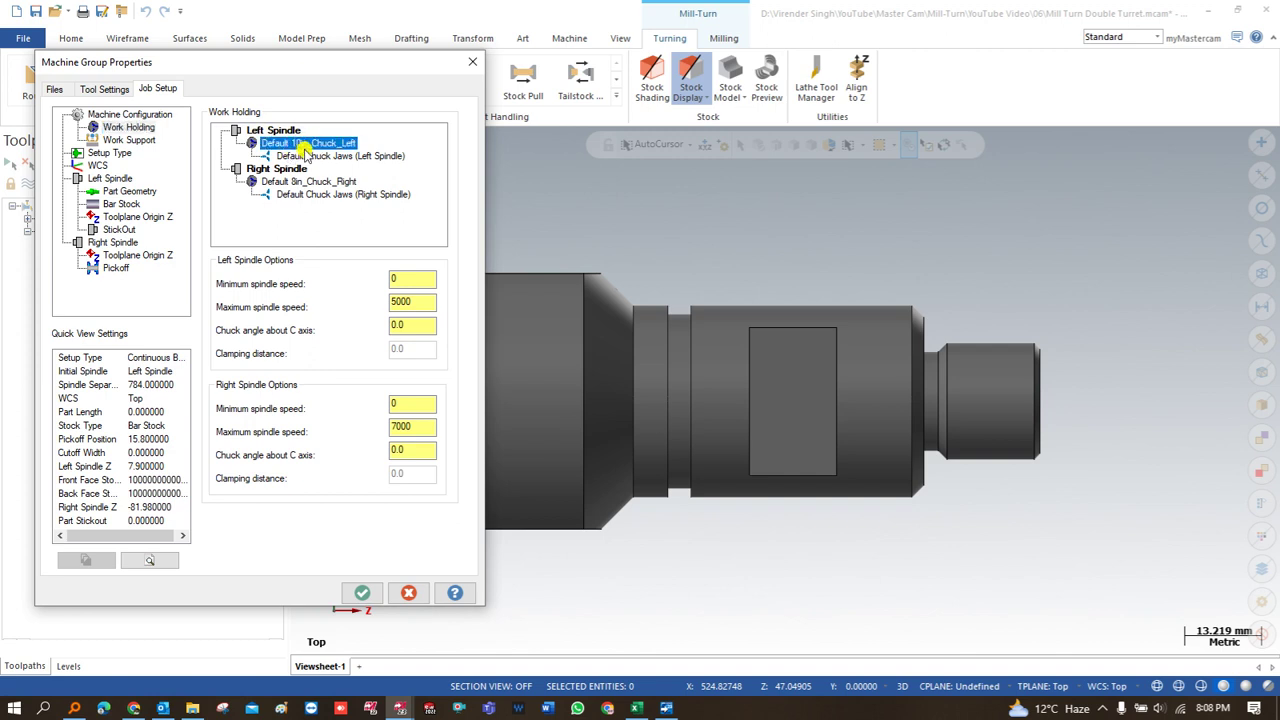
click(308, 156)
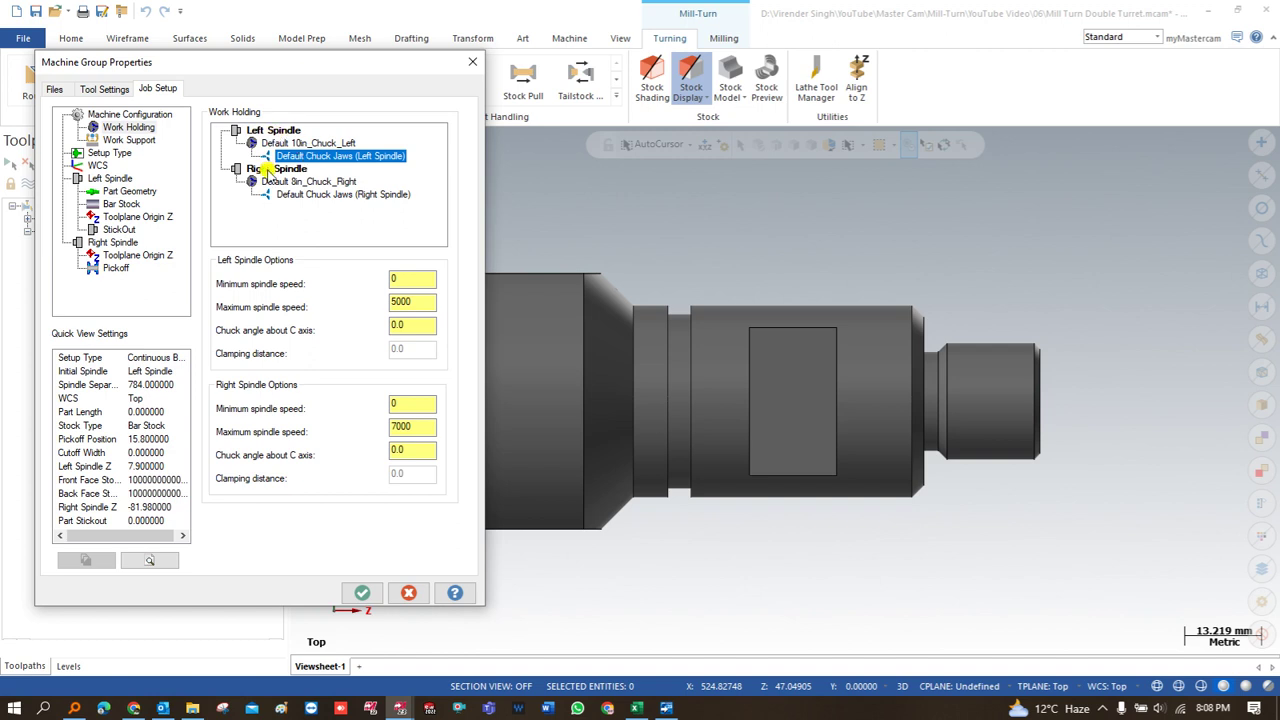
click(270, 169)
click(285, 182)
click(290, 195)
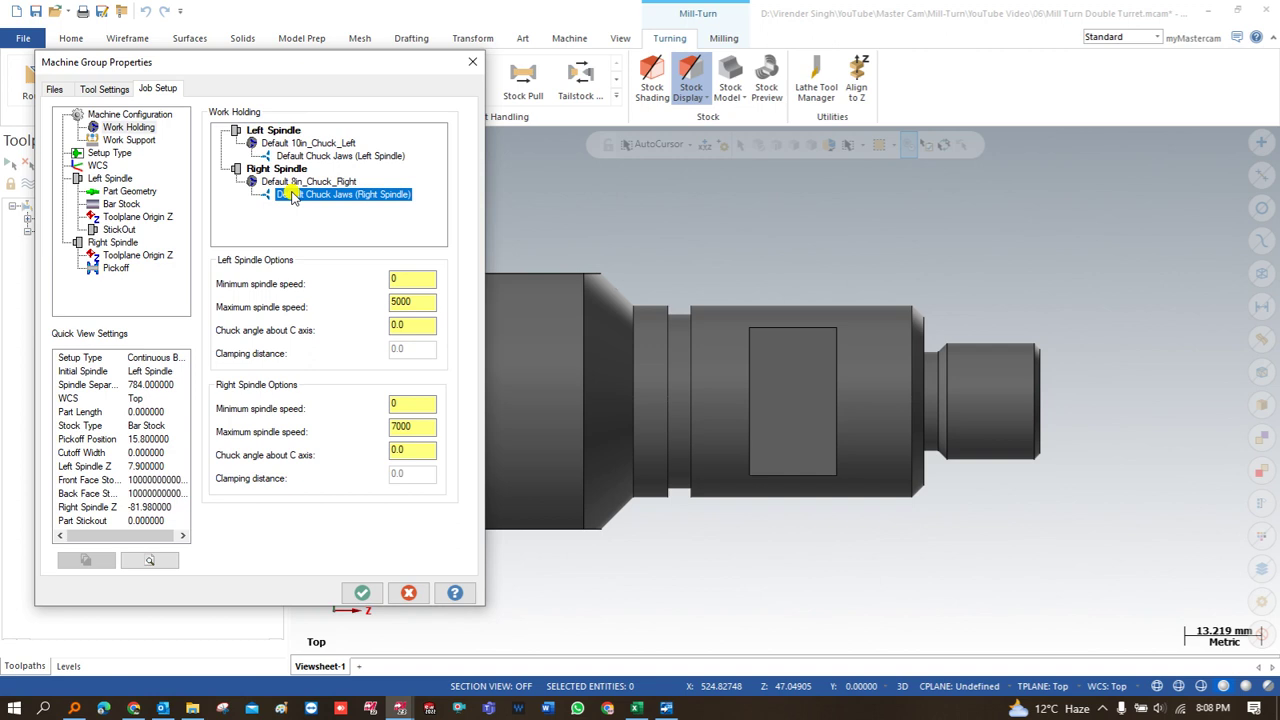
click(134, 141)
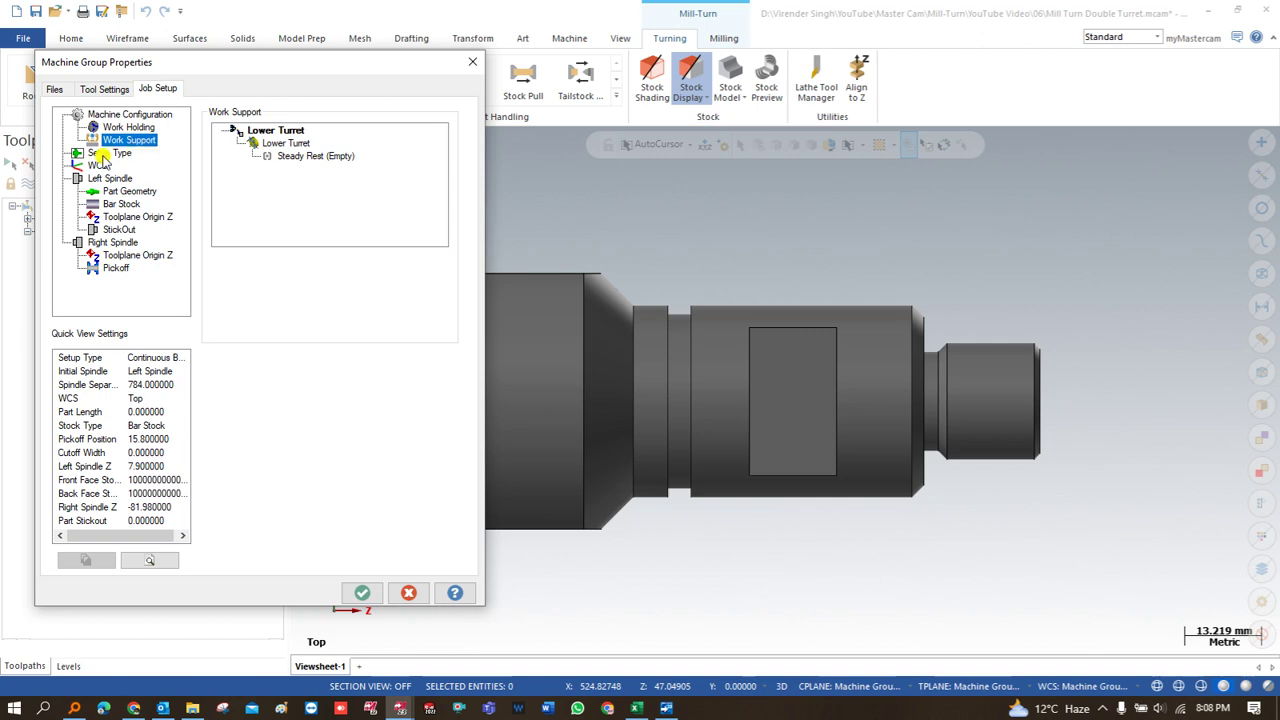
Step: Set up the job with the left spindle as initial spindle and Continuous Bar Stock - Pickoff, Stock Pull, Cutoff as part handling
click(104, 154)
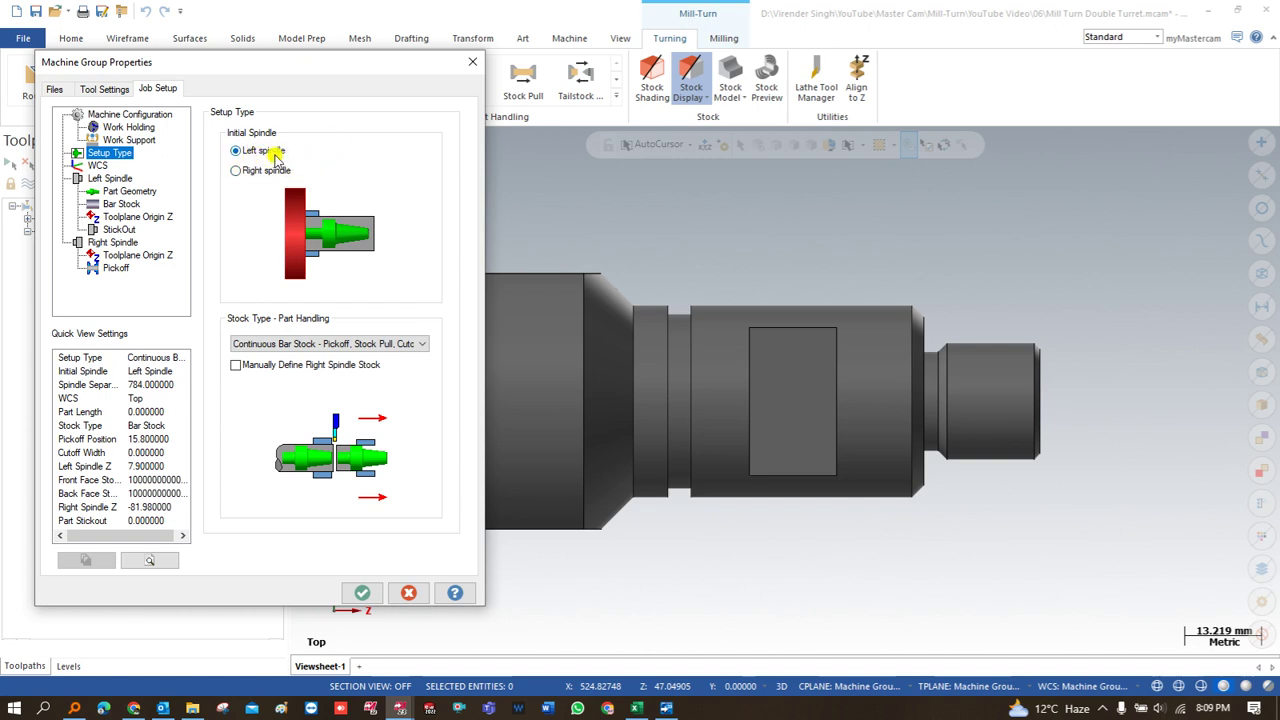
click(240, 151)
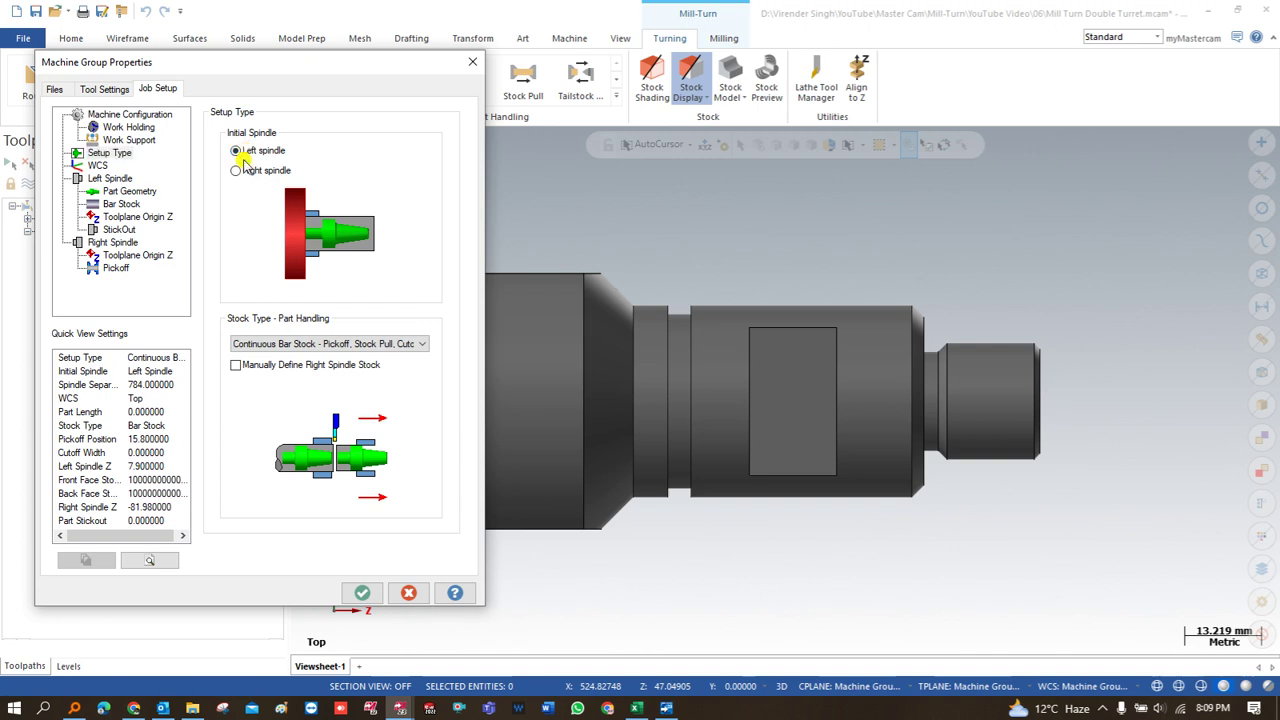
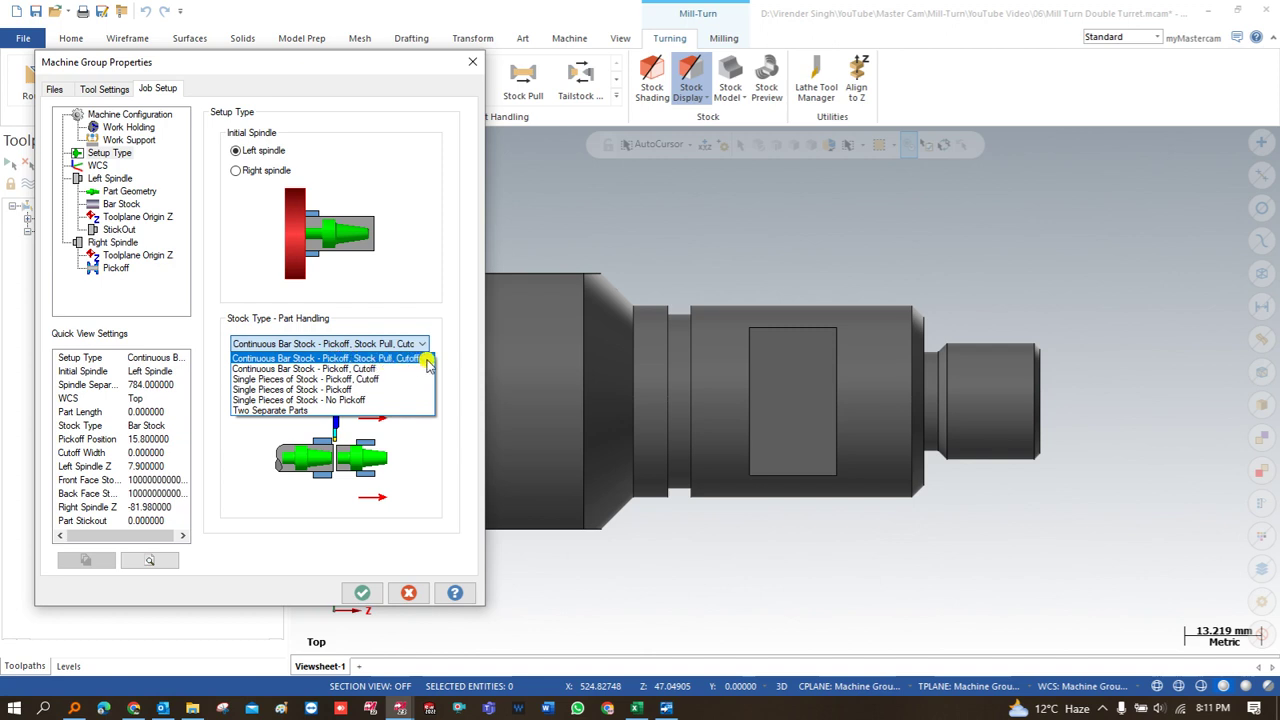
click(427, 364)
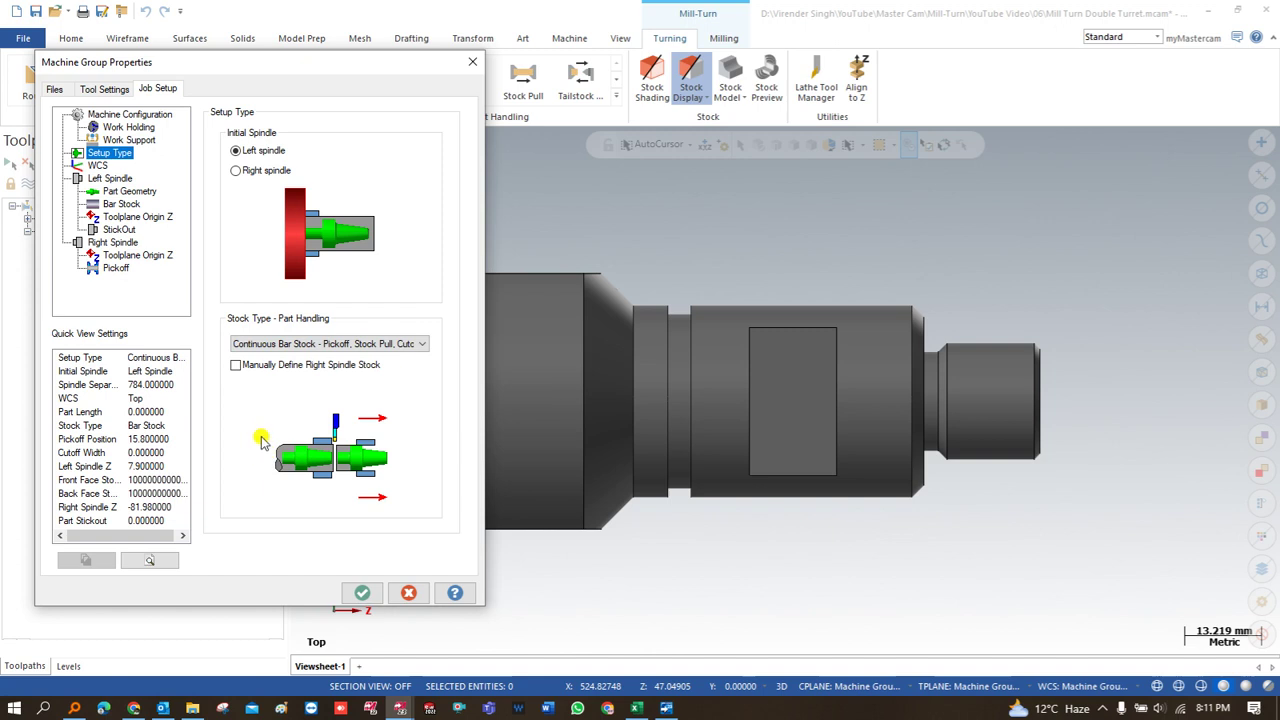
click(375, 344)
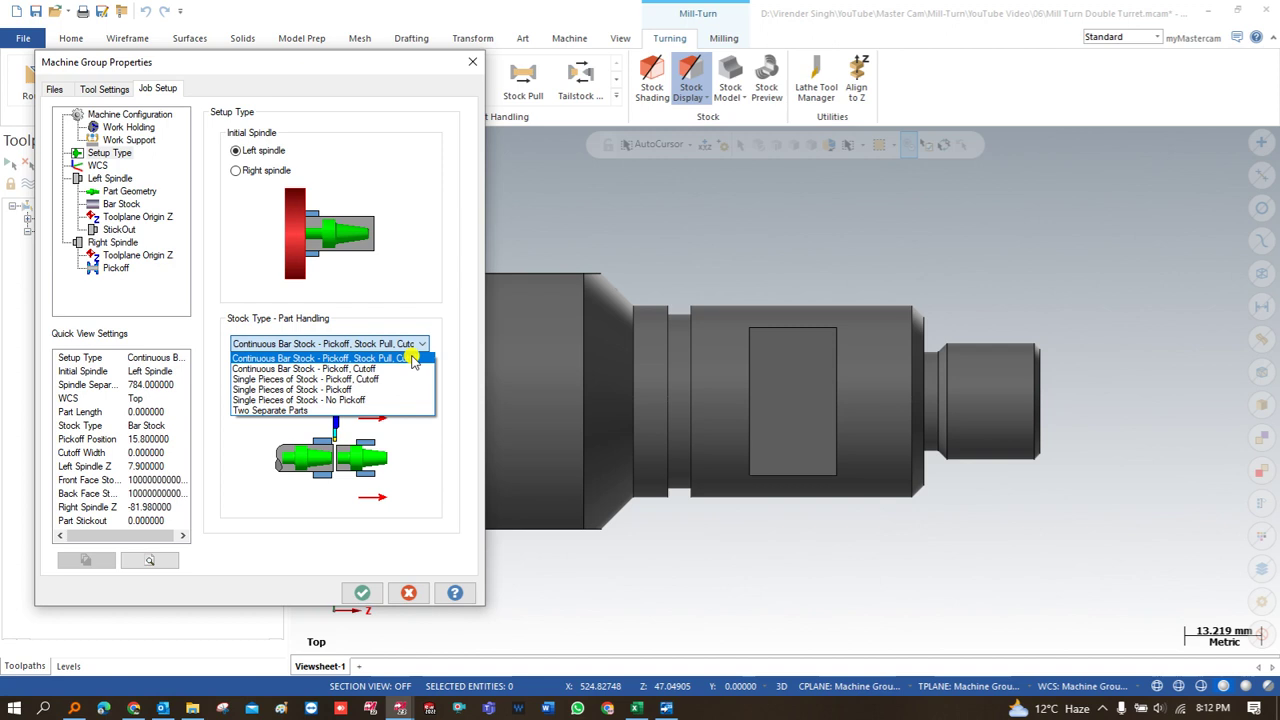
click(413, 359)
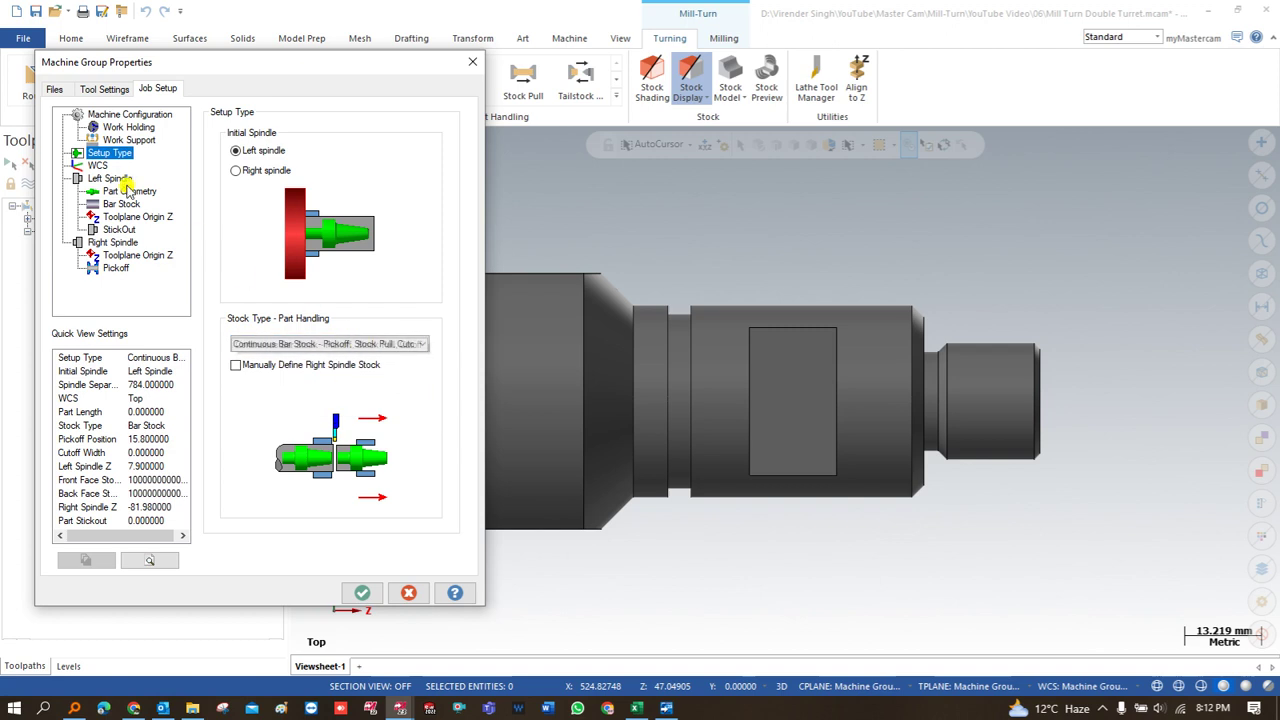
Step: Assign the solid model as the left spindle's part geometry and enable creation of its turn profiles
click(98, 166)
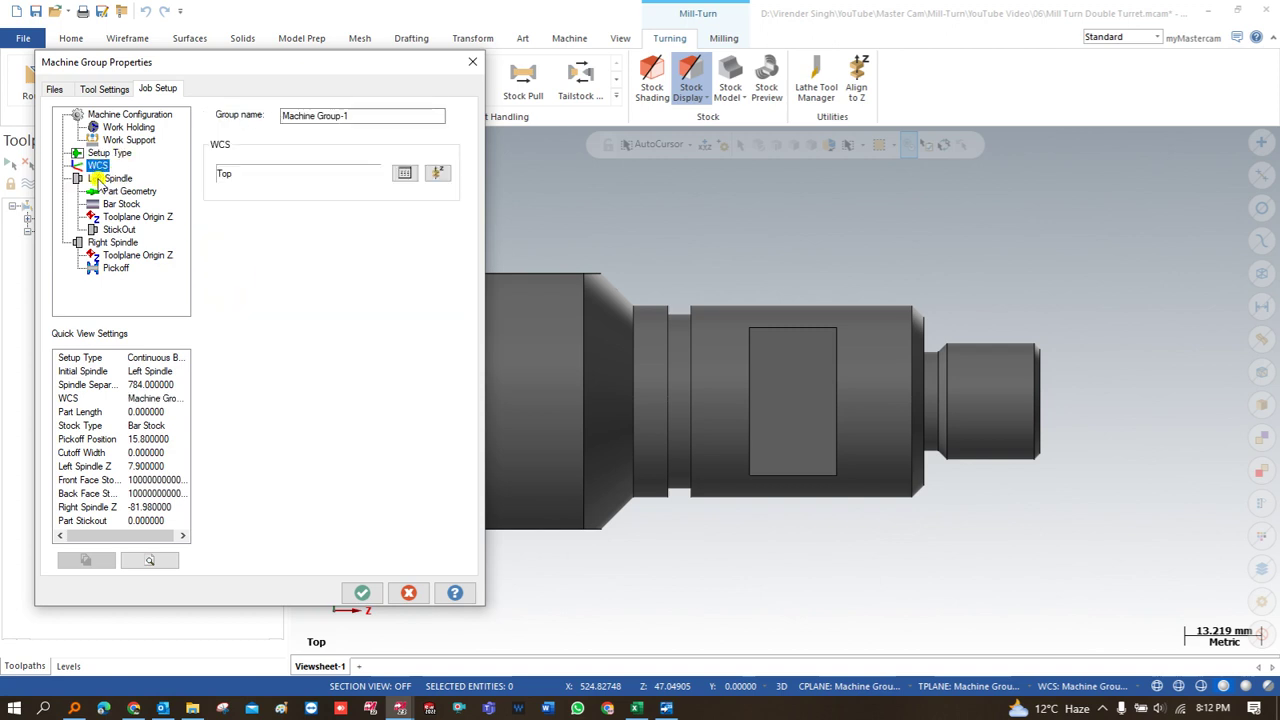
click(105, 190)
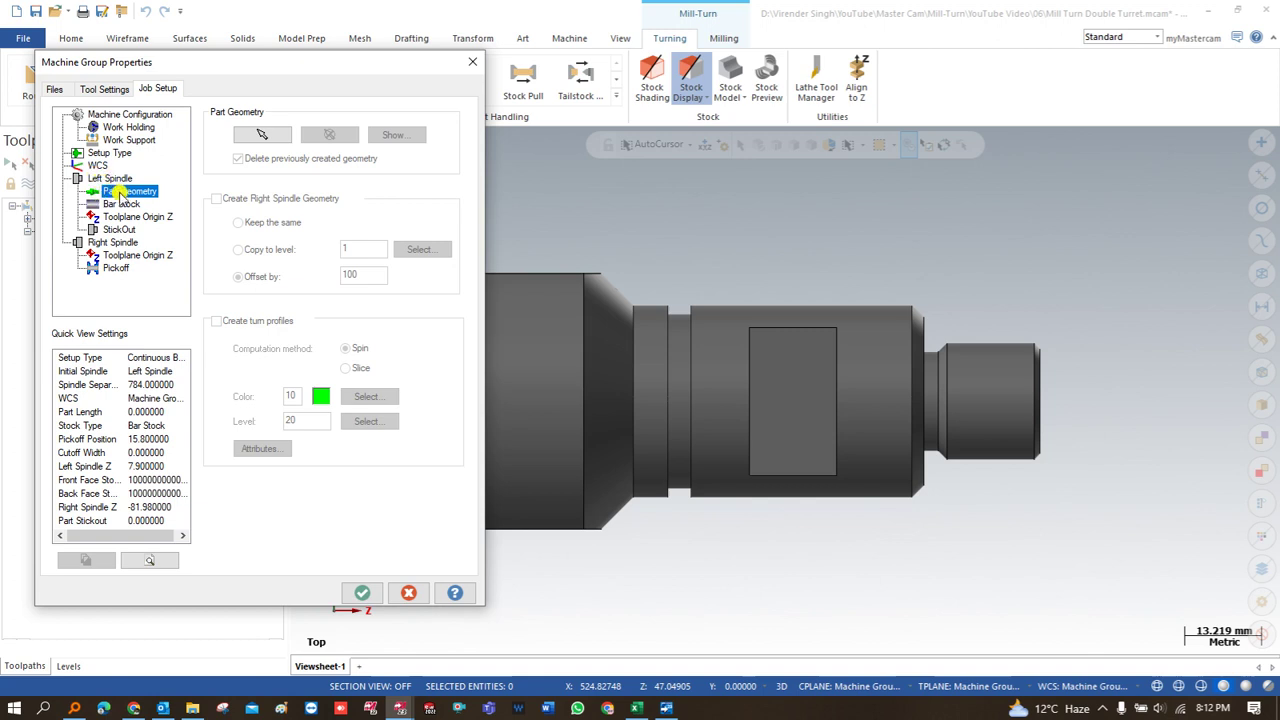
click(255, 134)
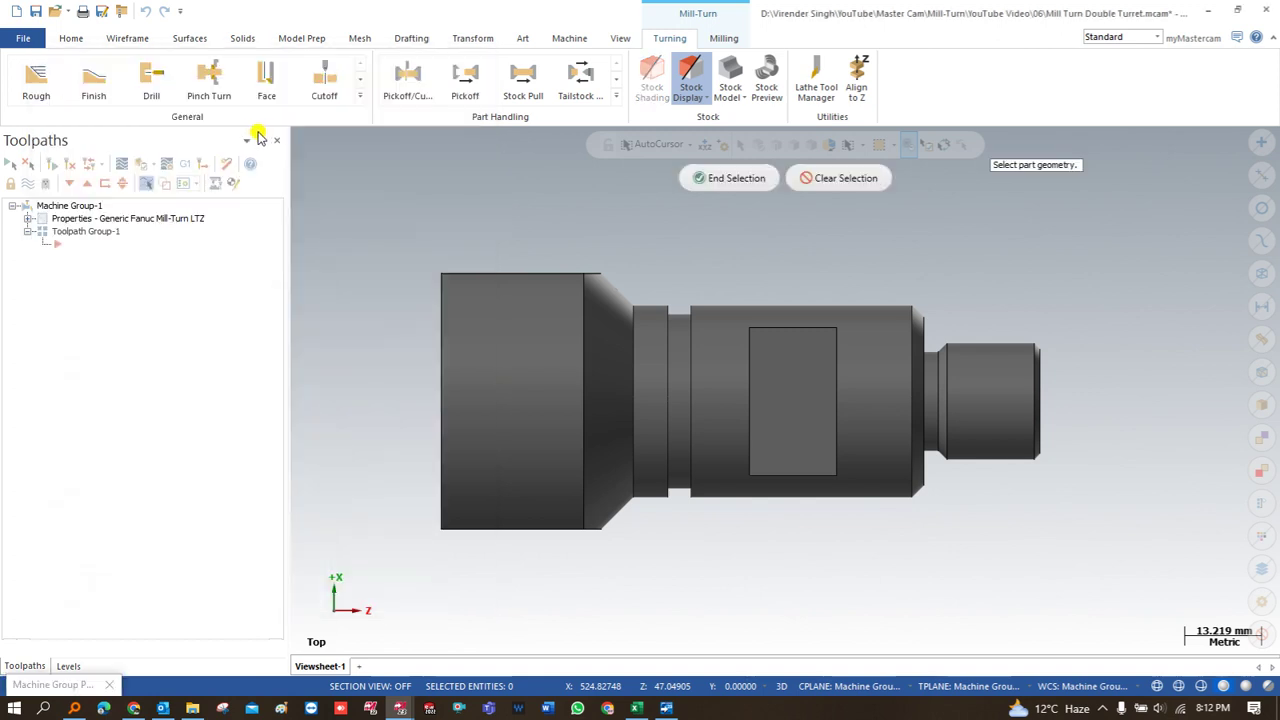
click(476, 312)
click(708, 178)
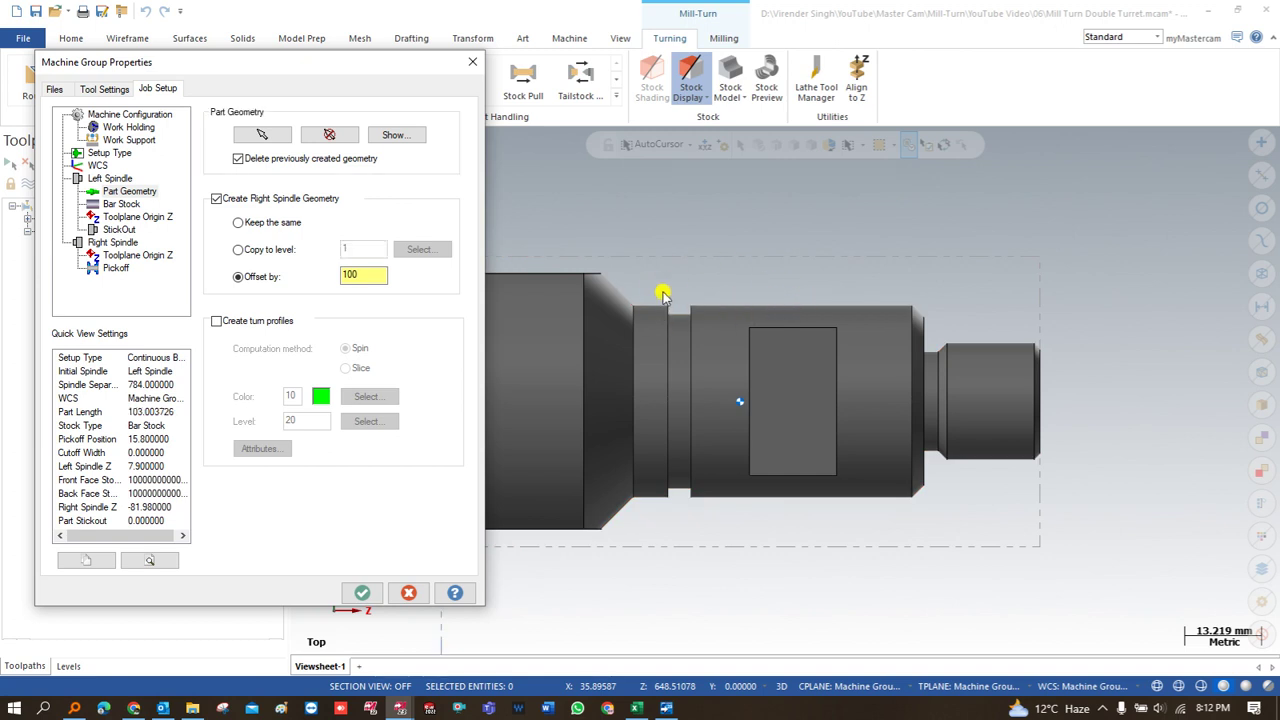
click(262, 322)
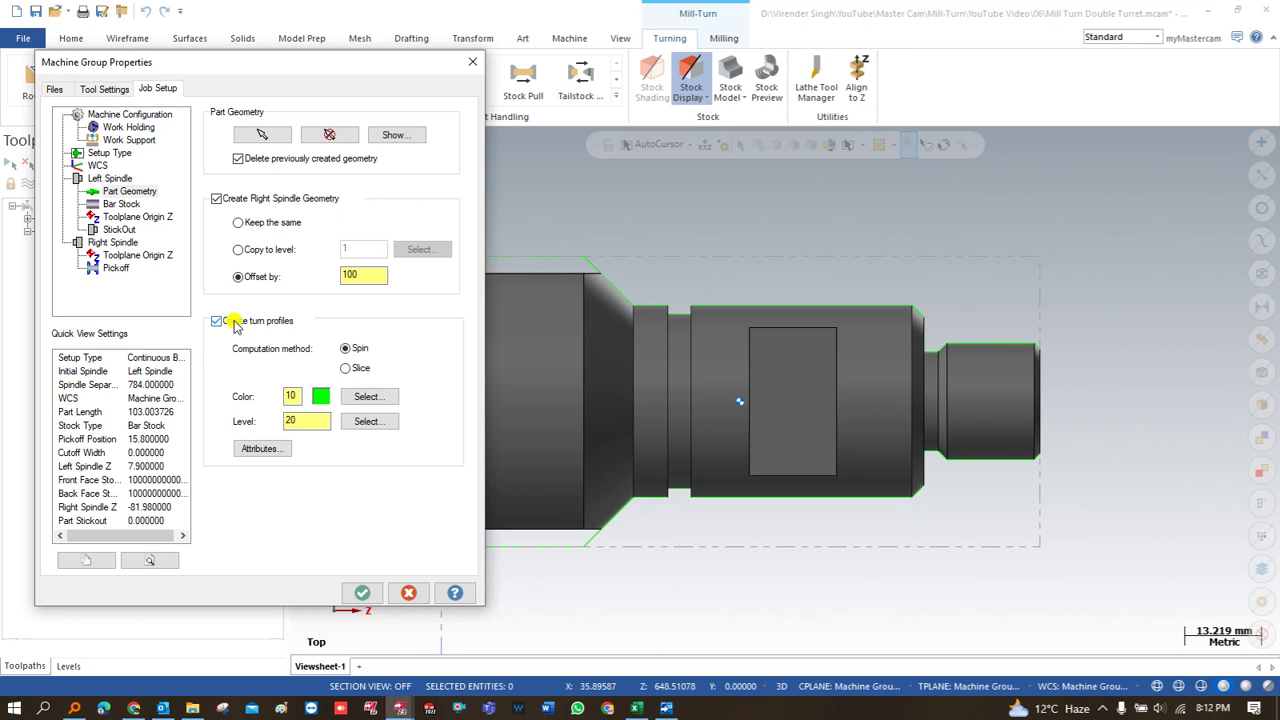
Step: Add 1 mm of extra stock to the outside diameter, face and back of the left spindle's bar stock
click(108, 205)
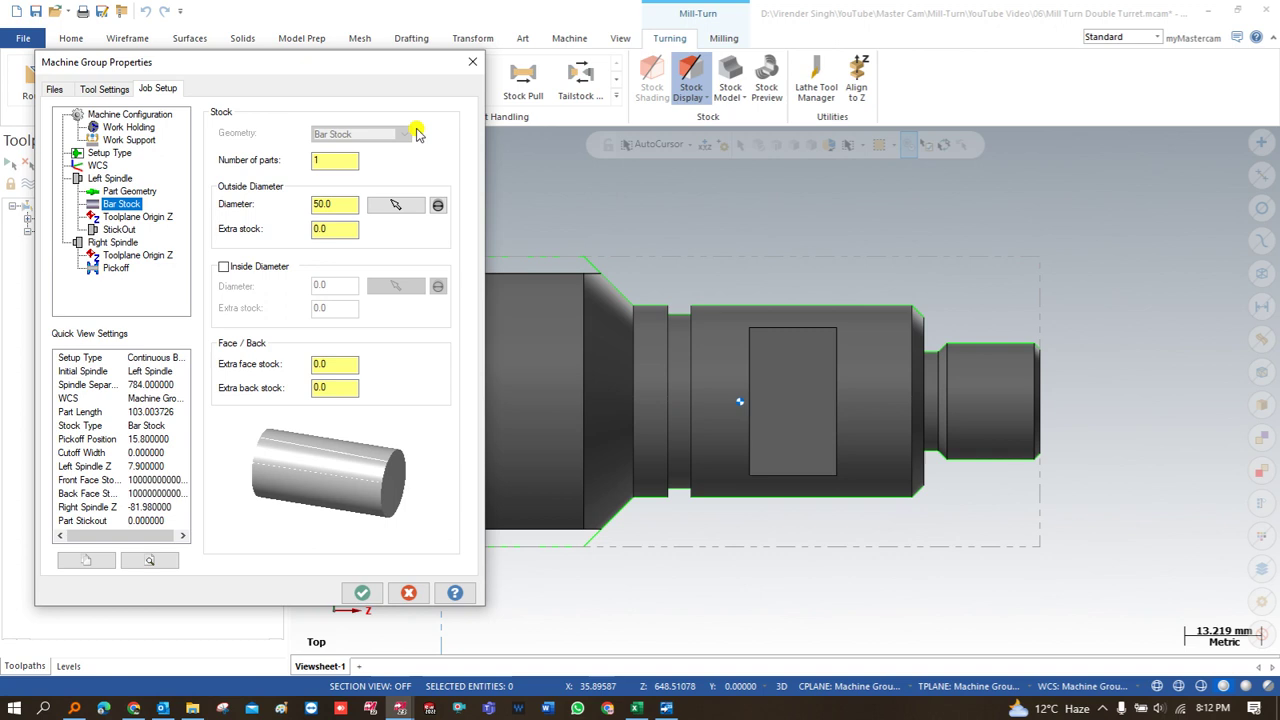
click(322, 158)
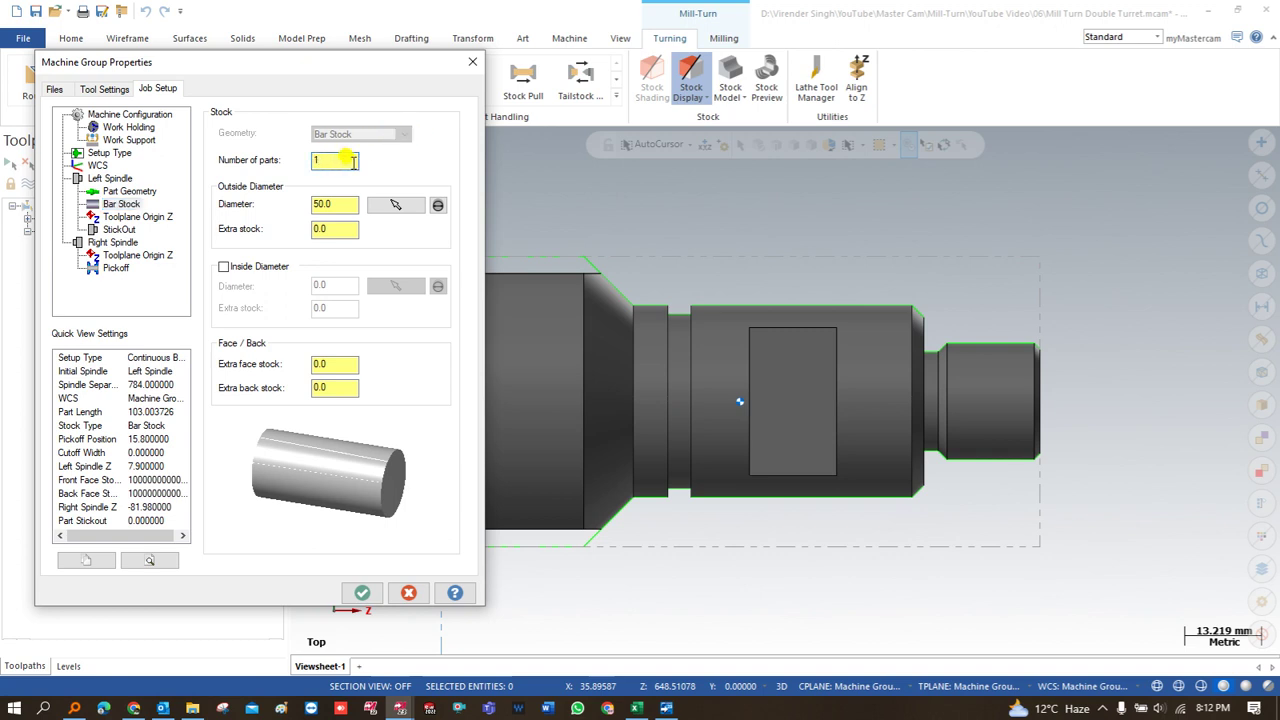
double_click(328, 158)
click(336, 203)
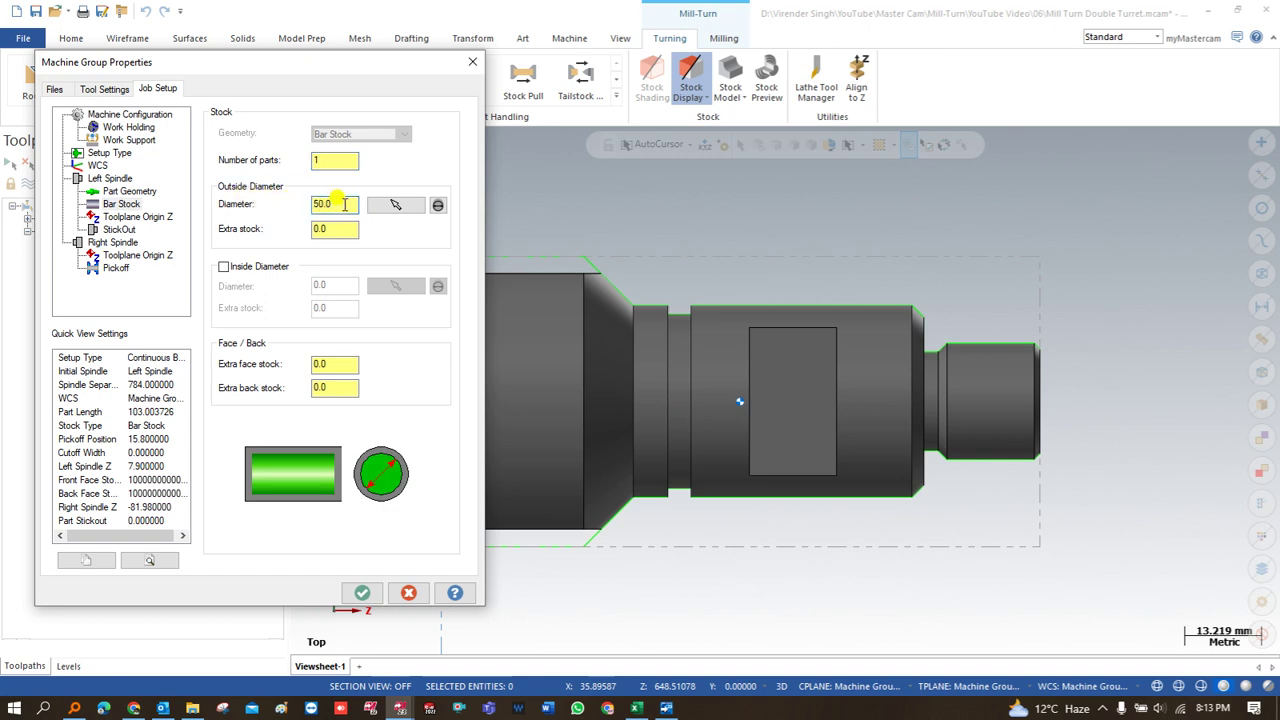
click(339, 227)
text(1)
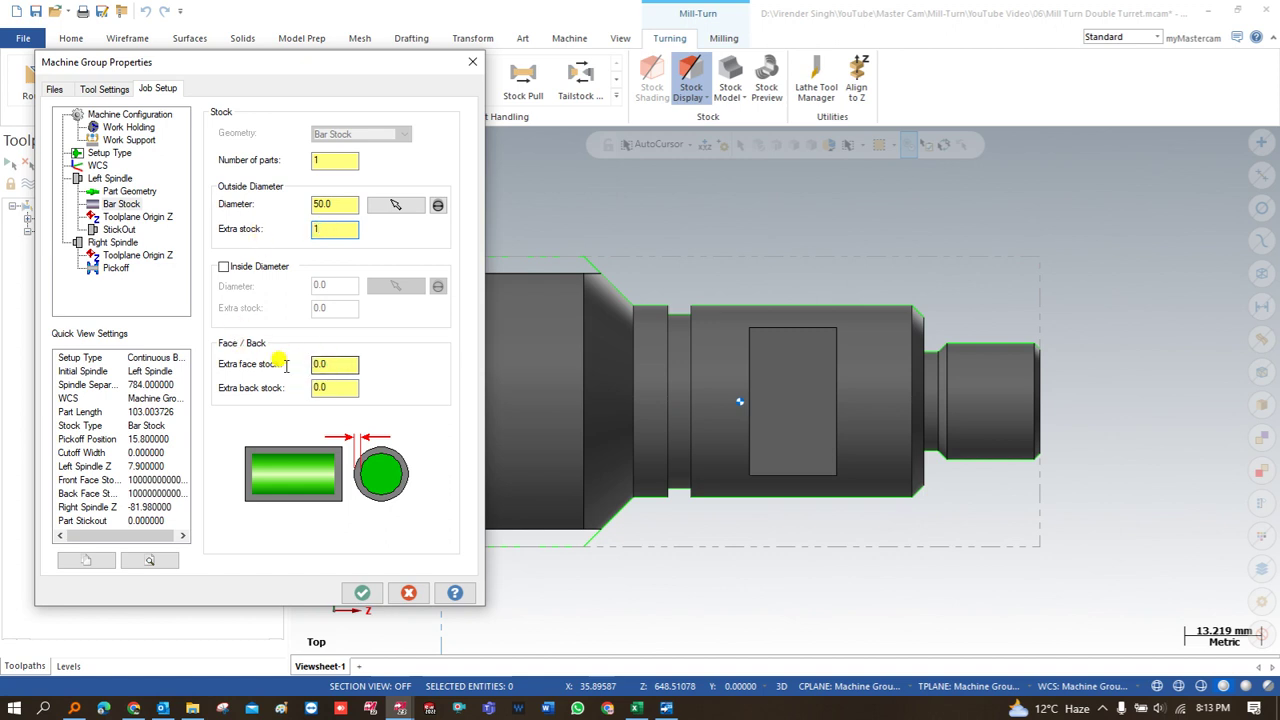
key(Tab)
text(1)
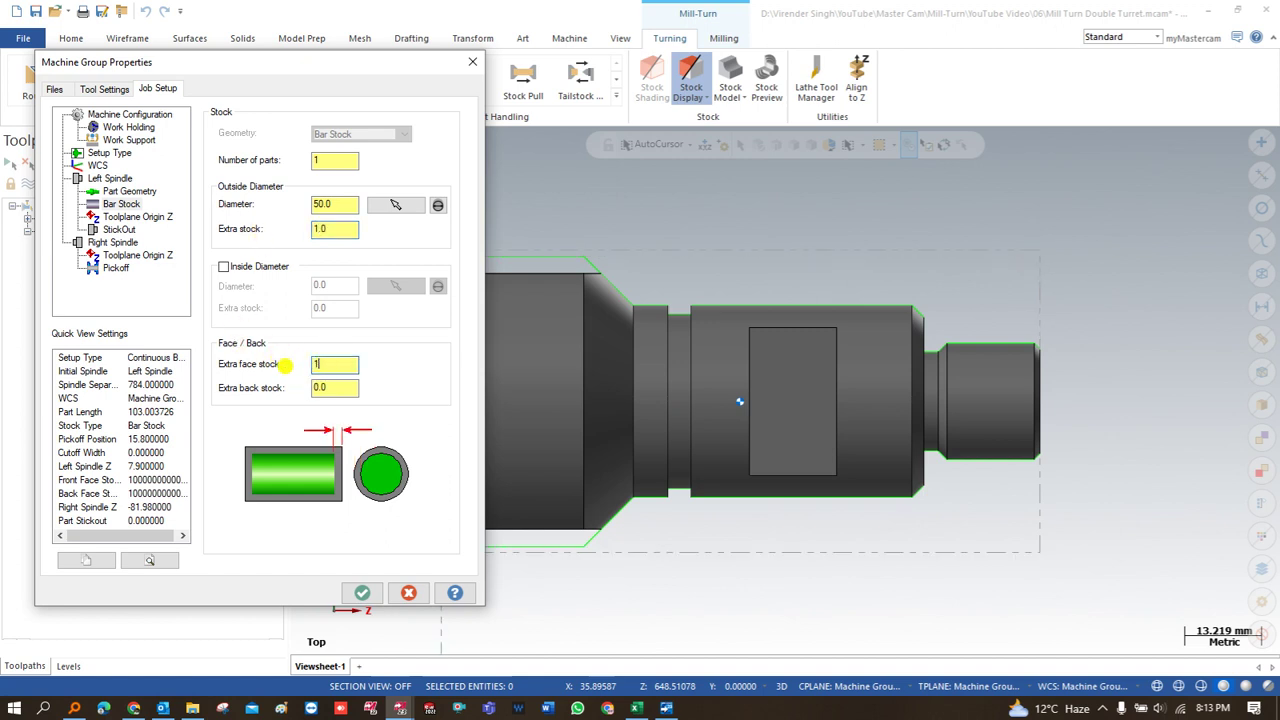
key(Tab)
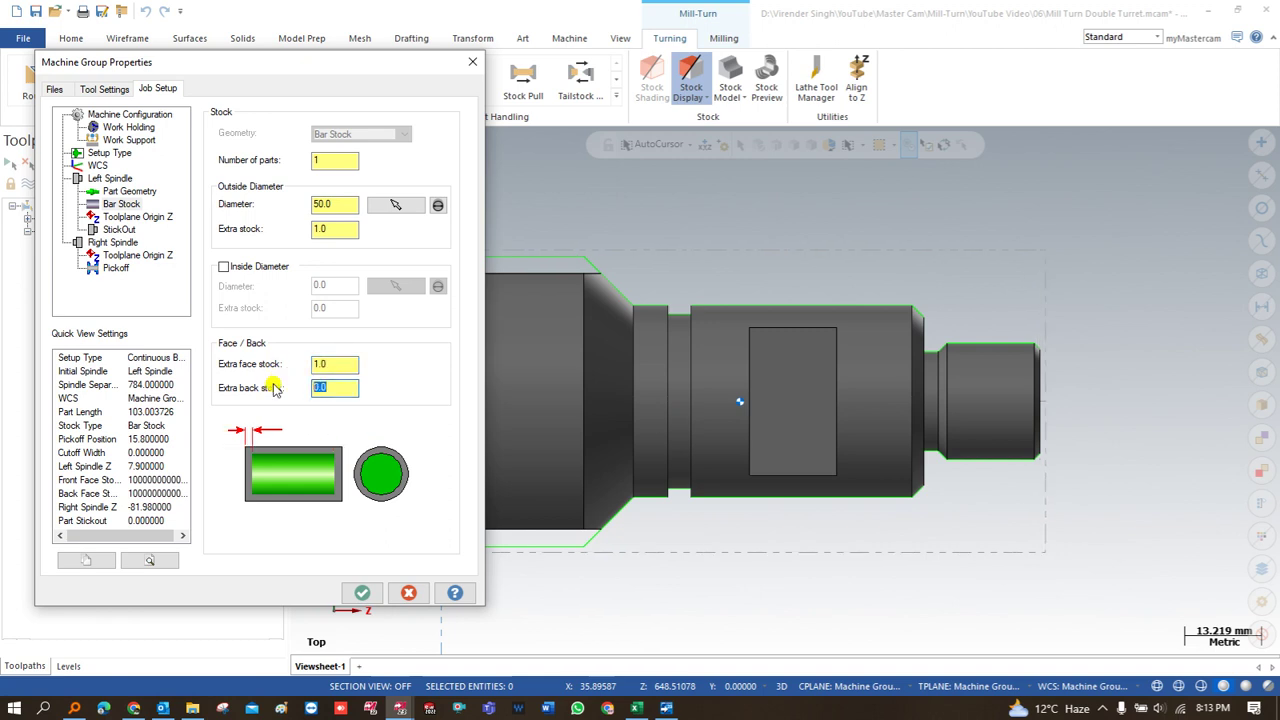
text(1.0)
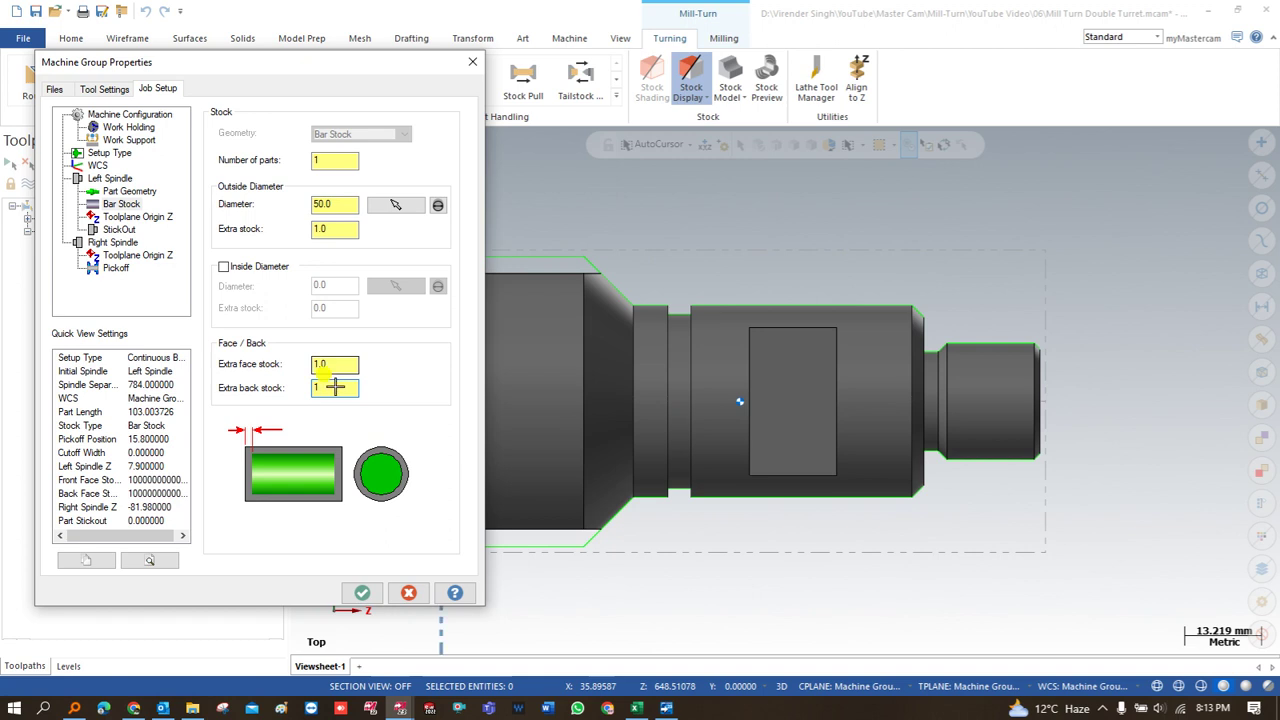
Step: Set the left spindle's part stickout to about 134.49 mm from the chuck face, using a nearest point on the large diameter's profile as jaw reference
click(137, 218)
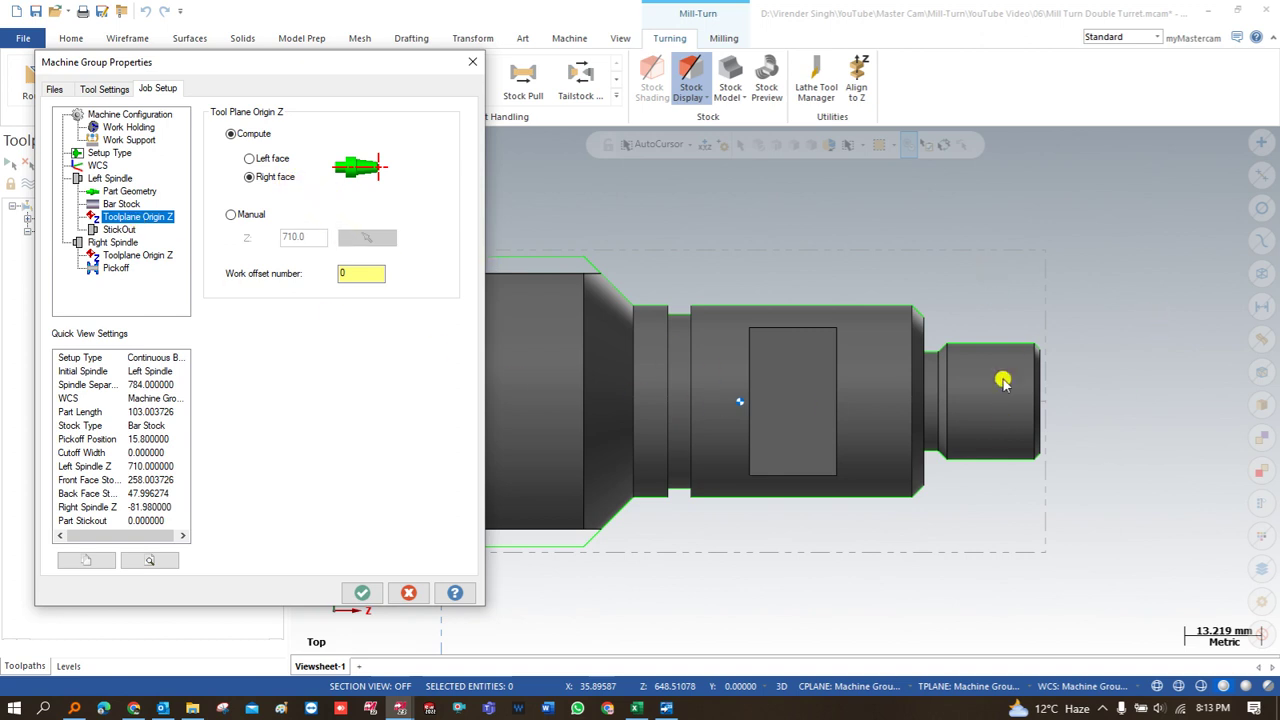
click(120, 230)
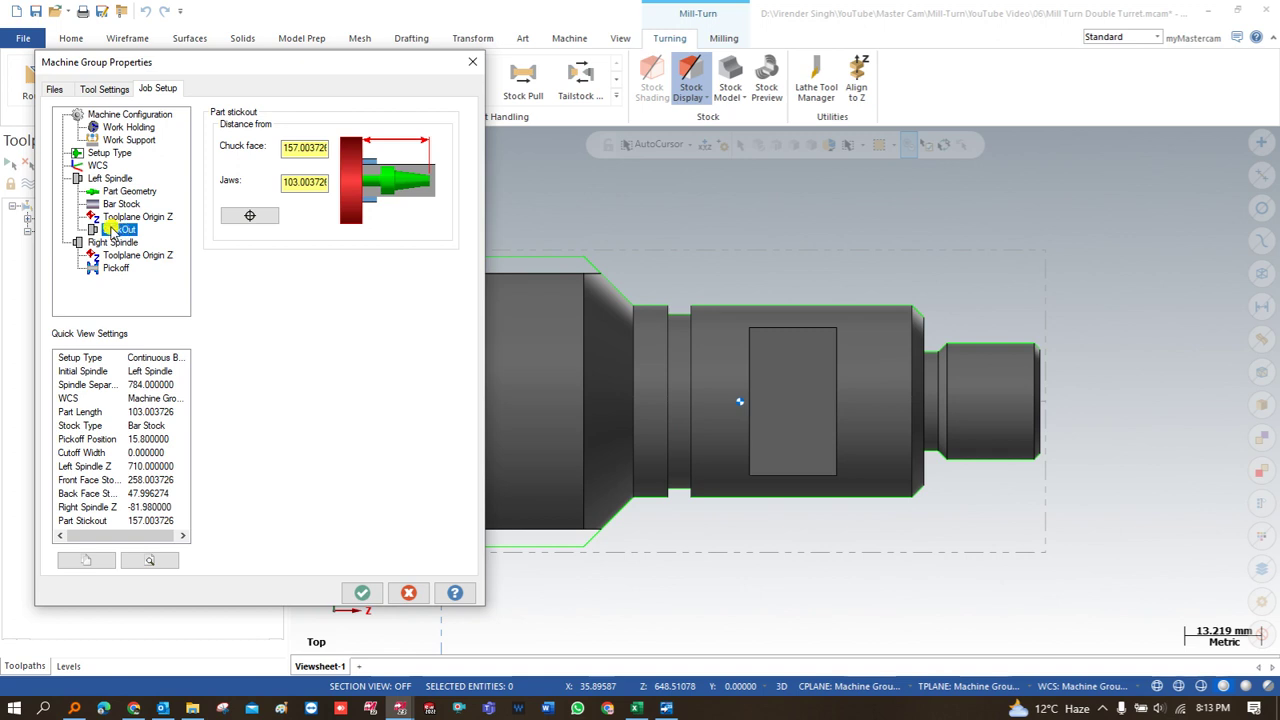
click(250, 215)
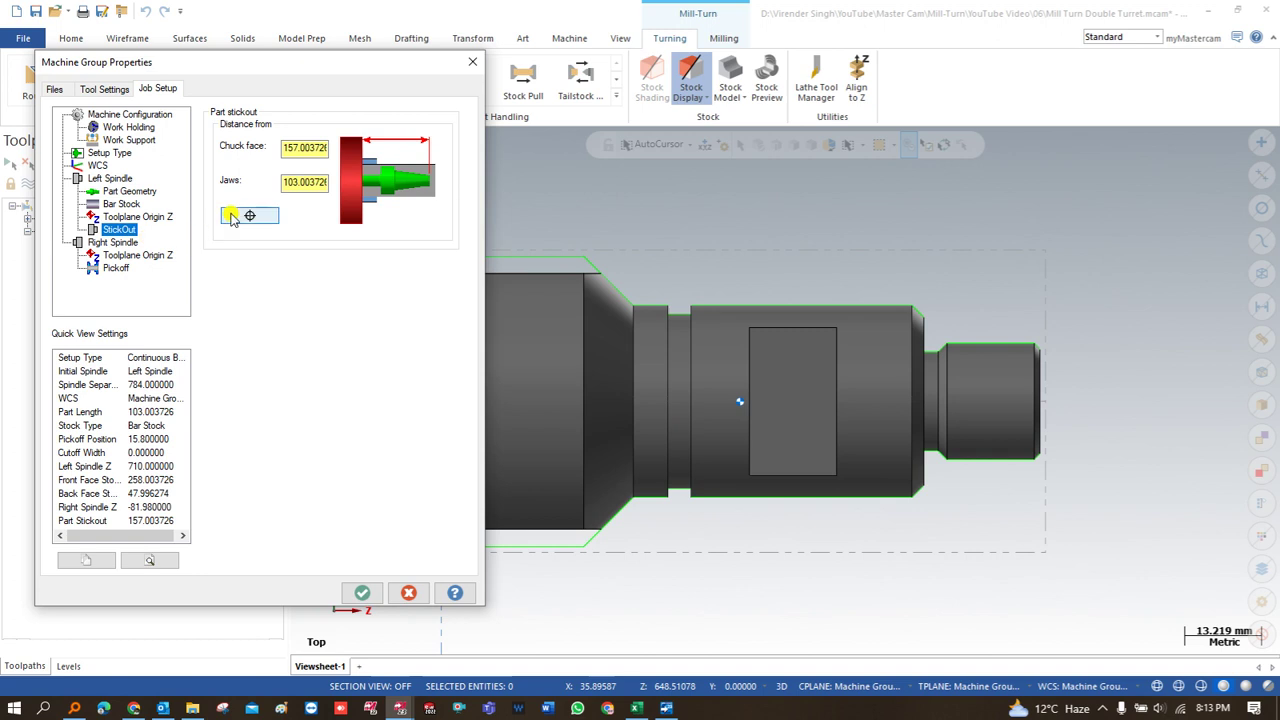
click(689, 145)
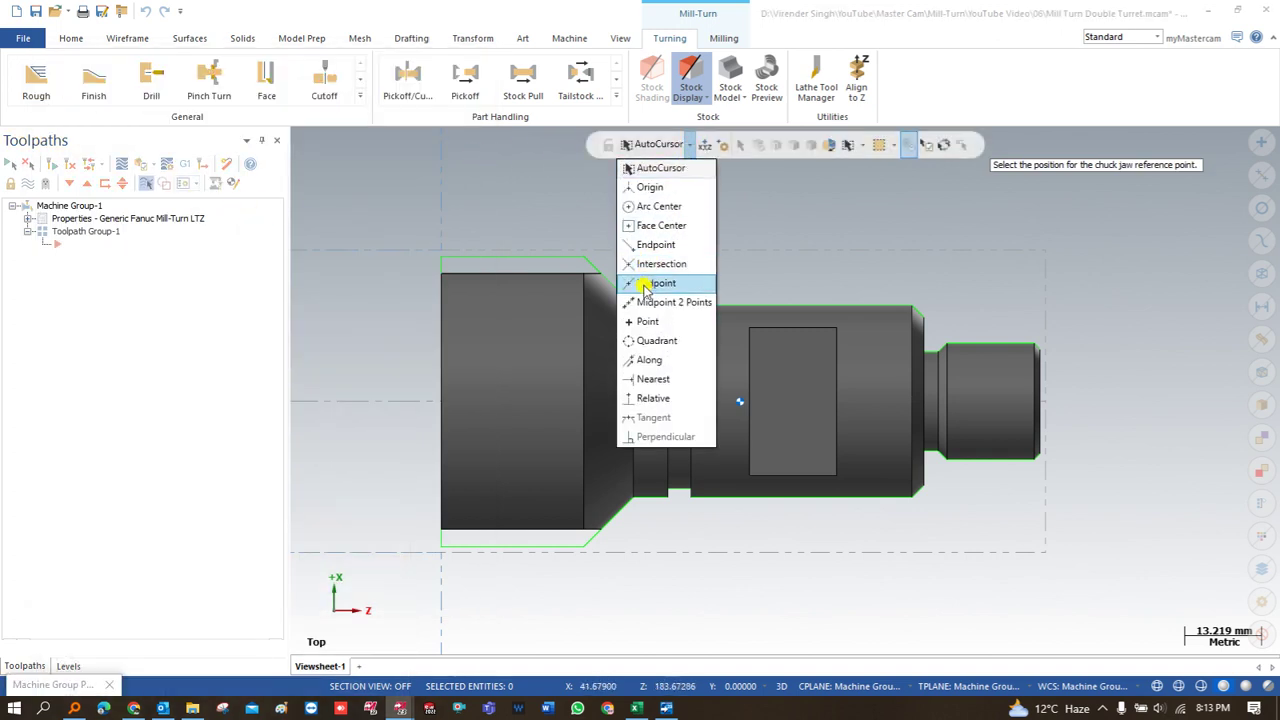
click(652, 379)
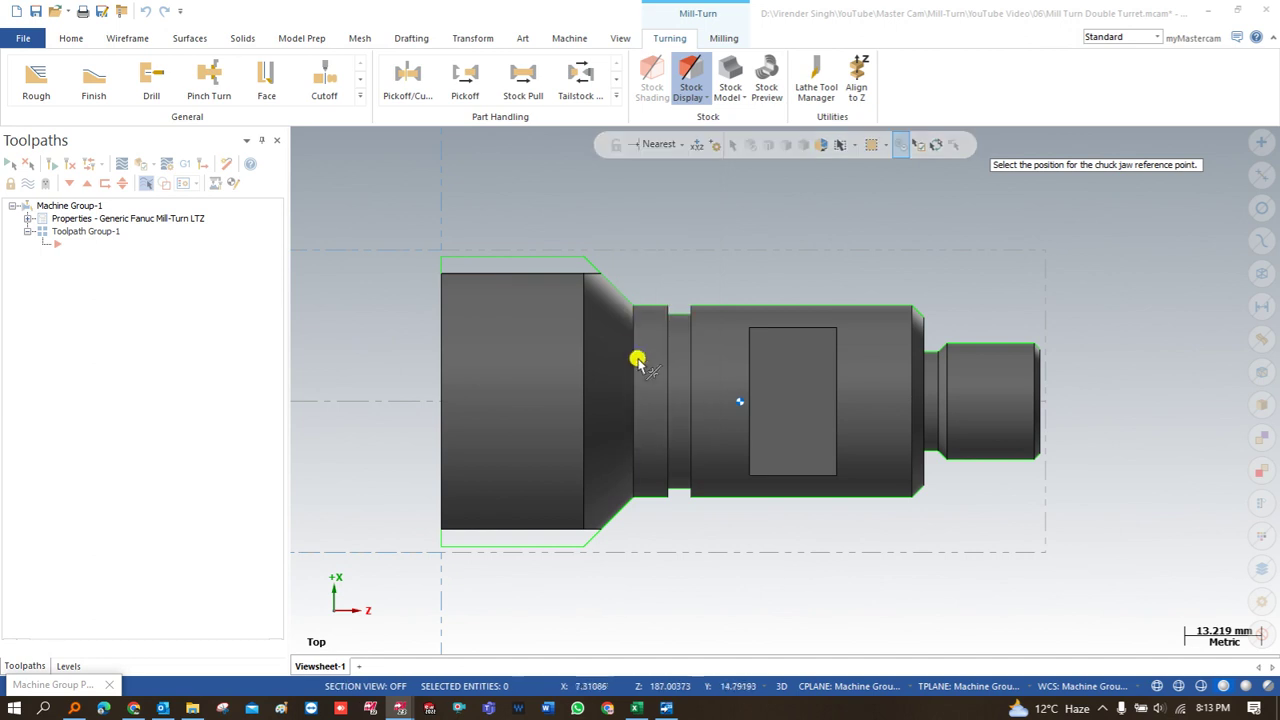
click(575, 260)
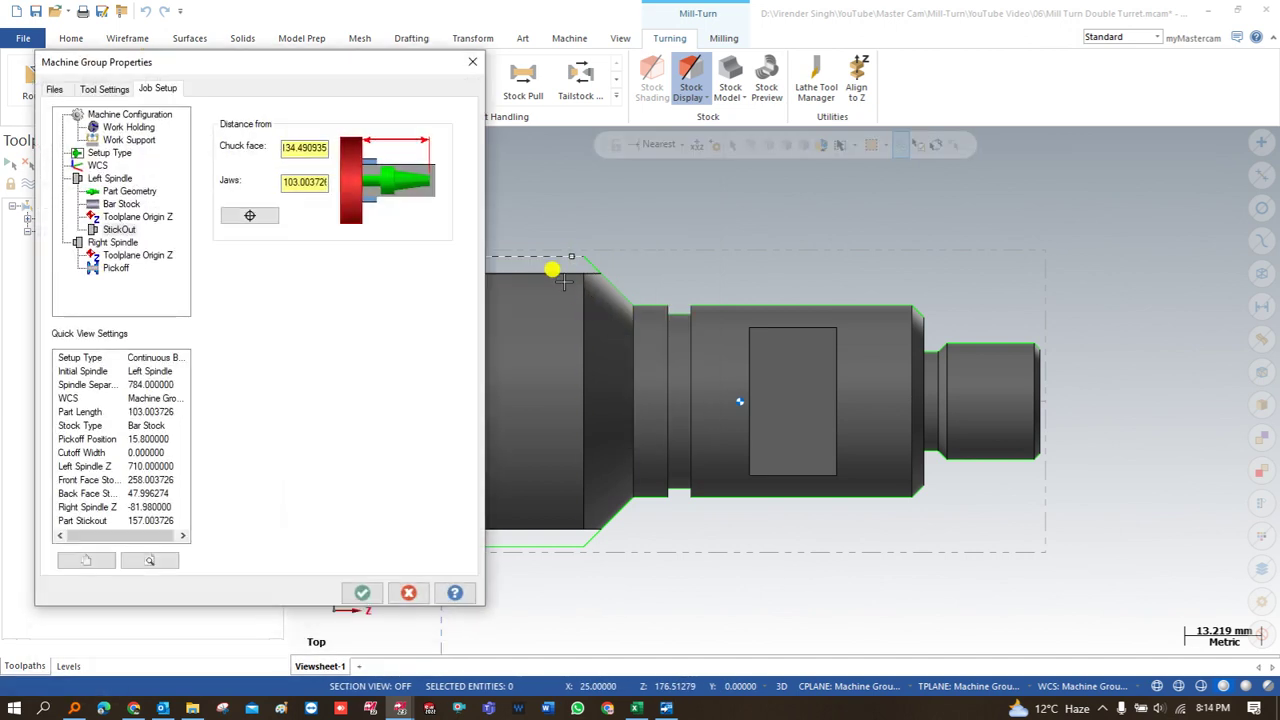
Step: Set the right spindle's pickoff position at the groove's right edge on the middle diameter, about 74.49 mm from the chuck face
click(125, 255)
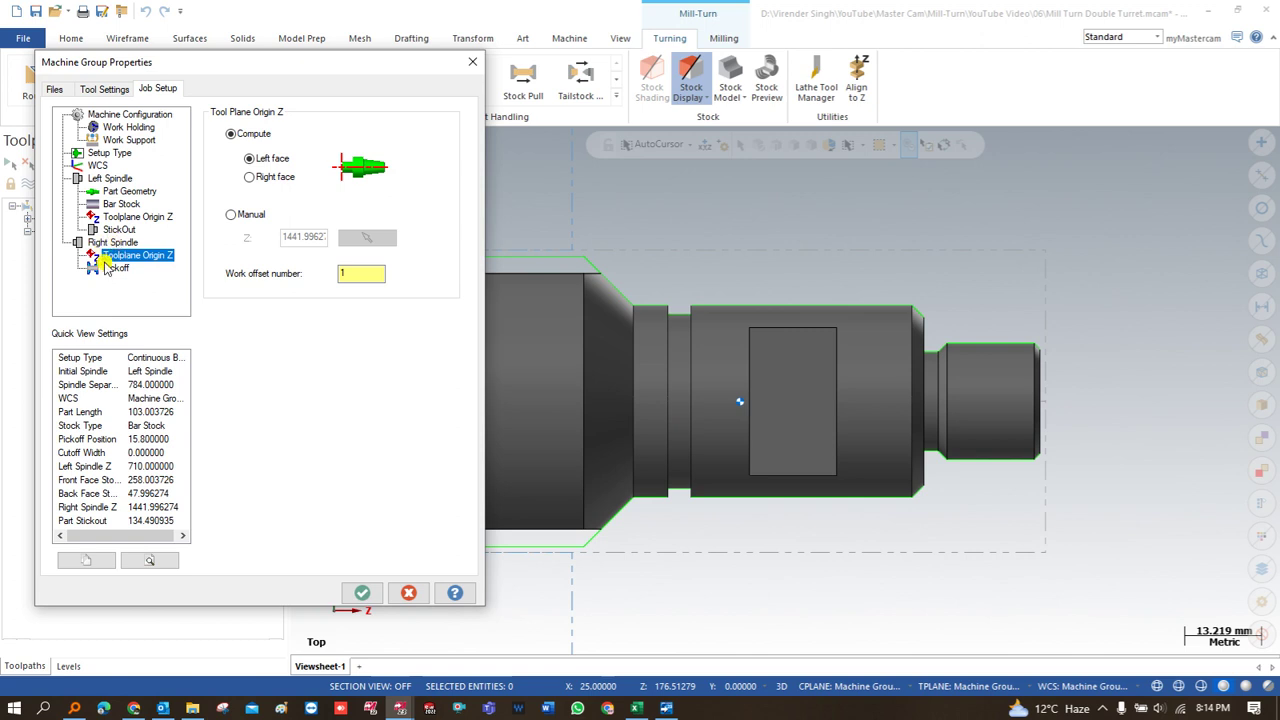
click(108, 268)
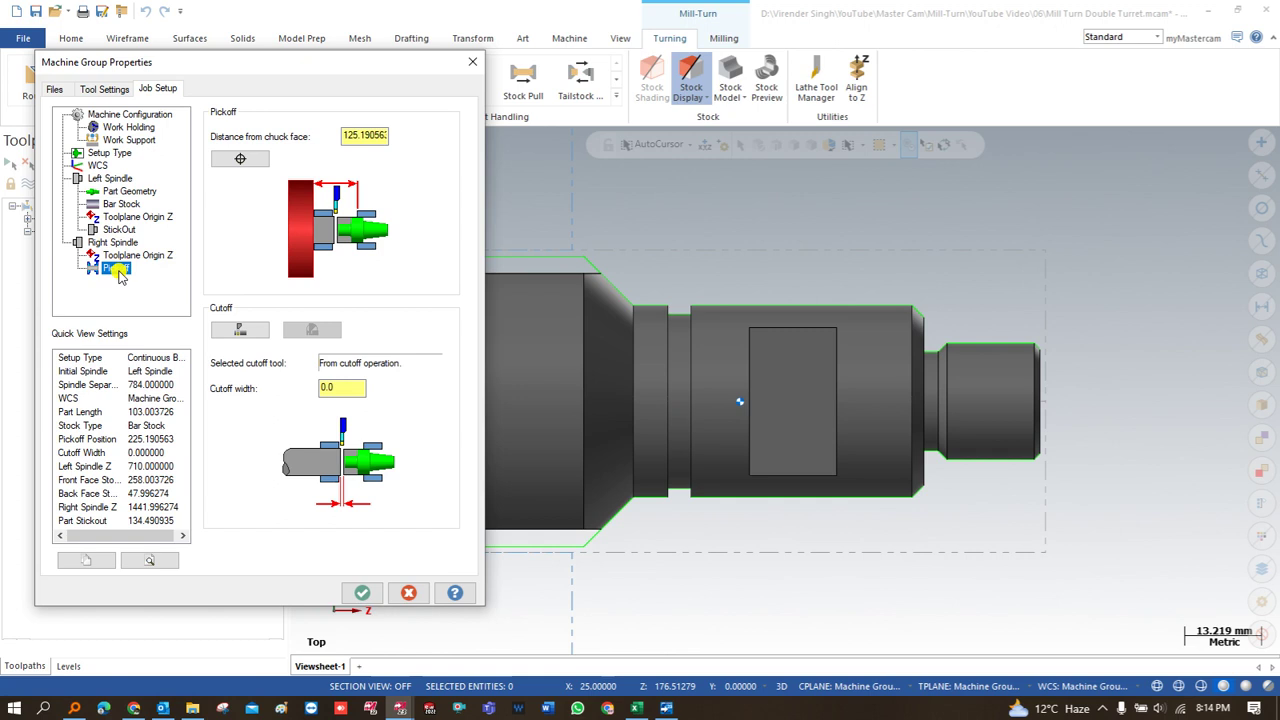
click(255, 163)
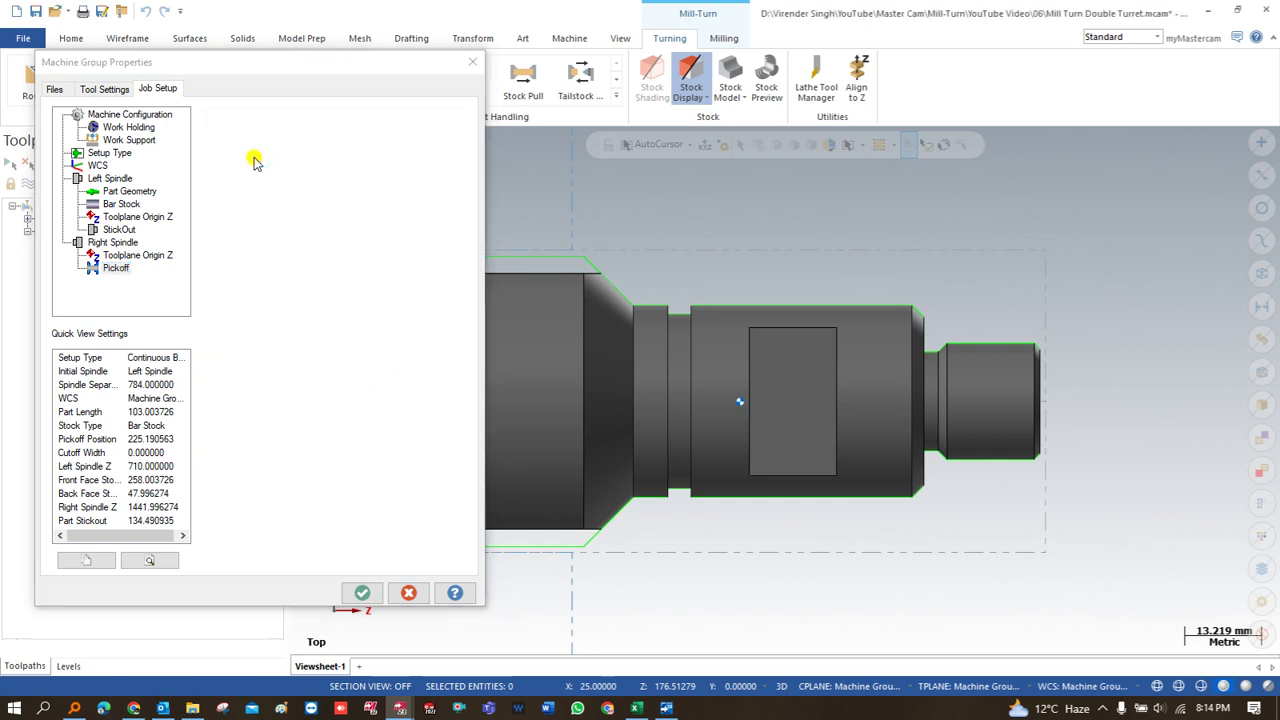
click(693, 310)
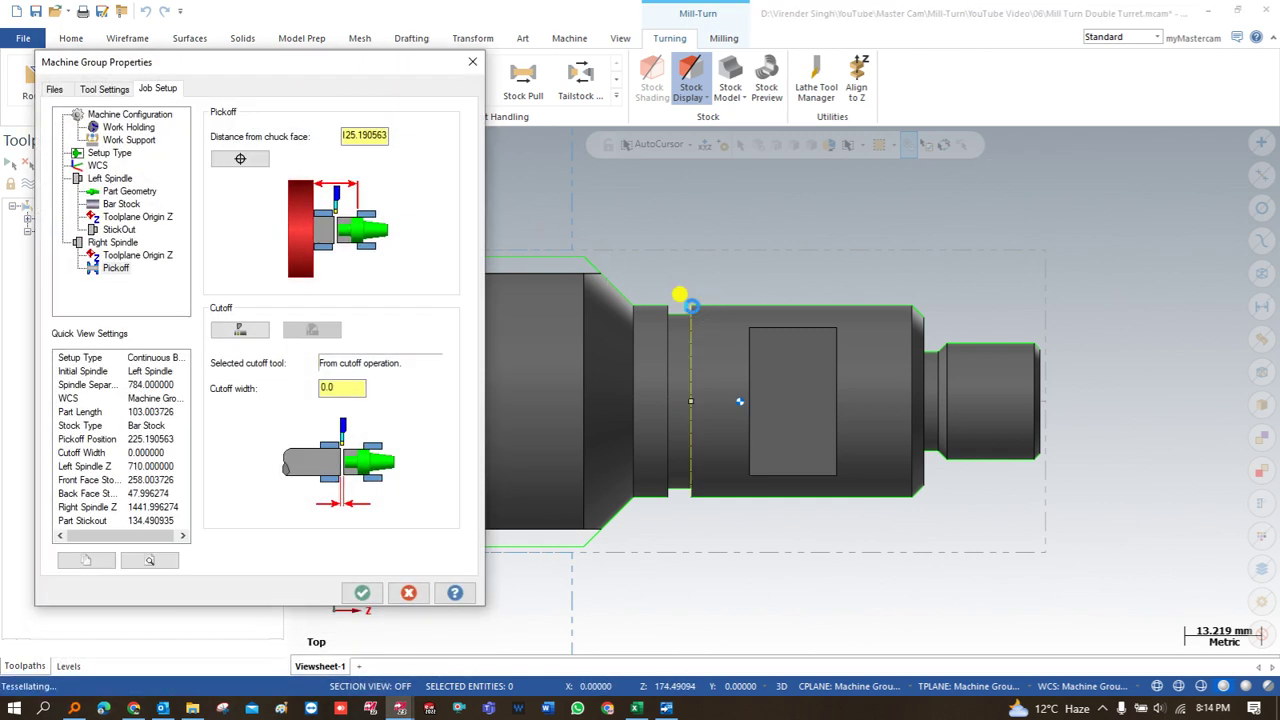
click(258, 160)
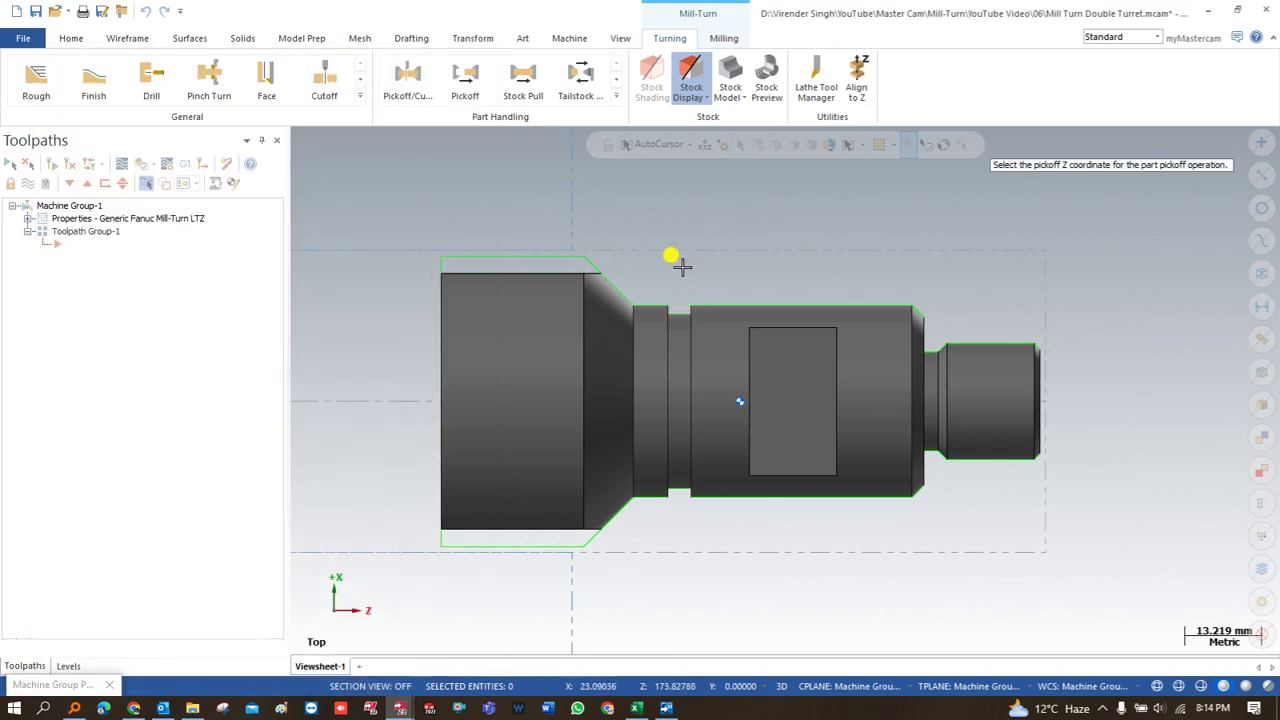
click(690, 308)
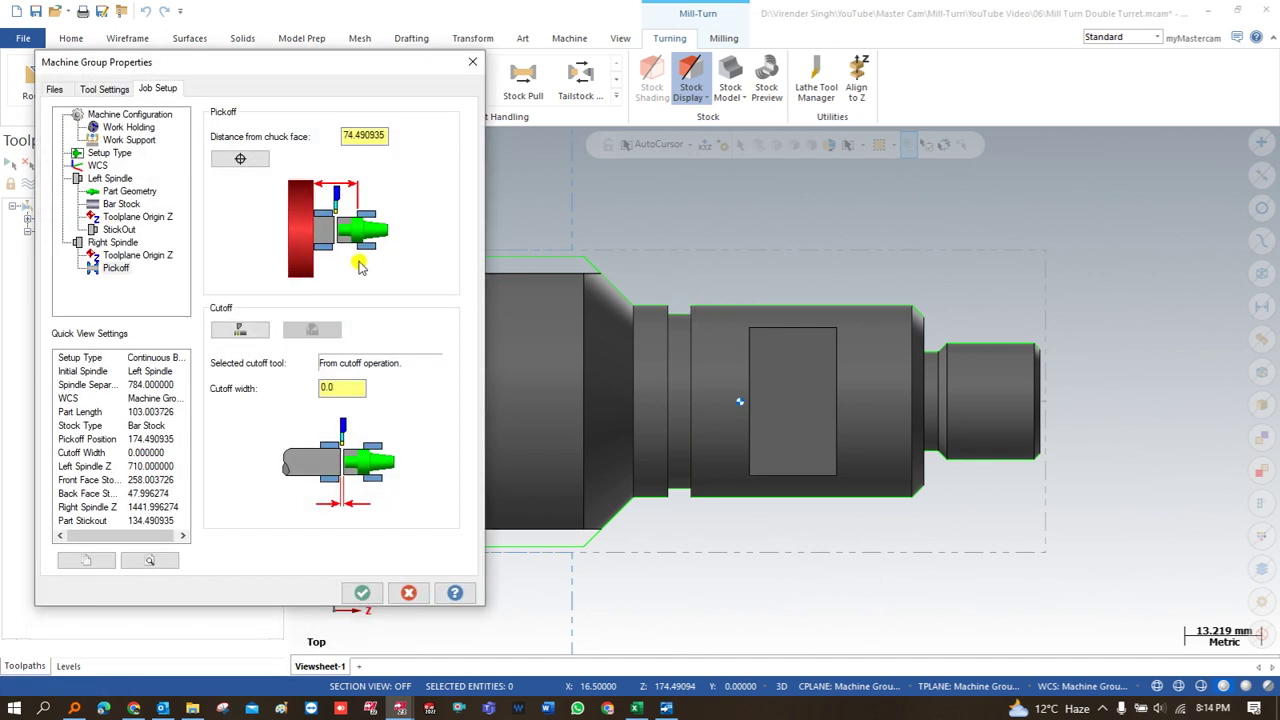
Step: Add the T151151 R0.4 W4. OD CUTOFF RIGHT tool from the library and assign it as the pickoff's cutoff tool
click(245, 332)
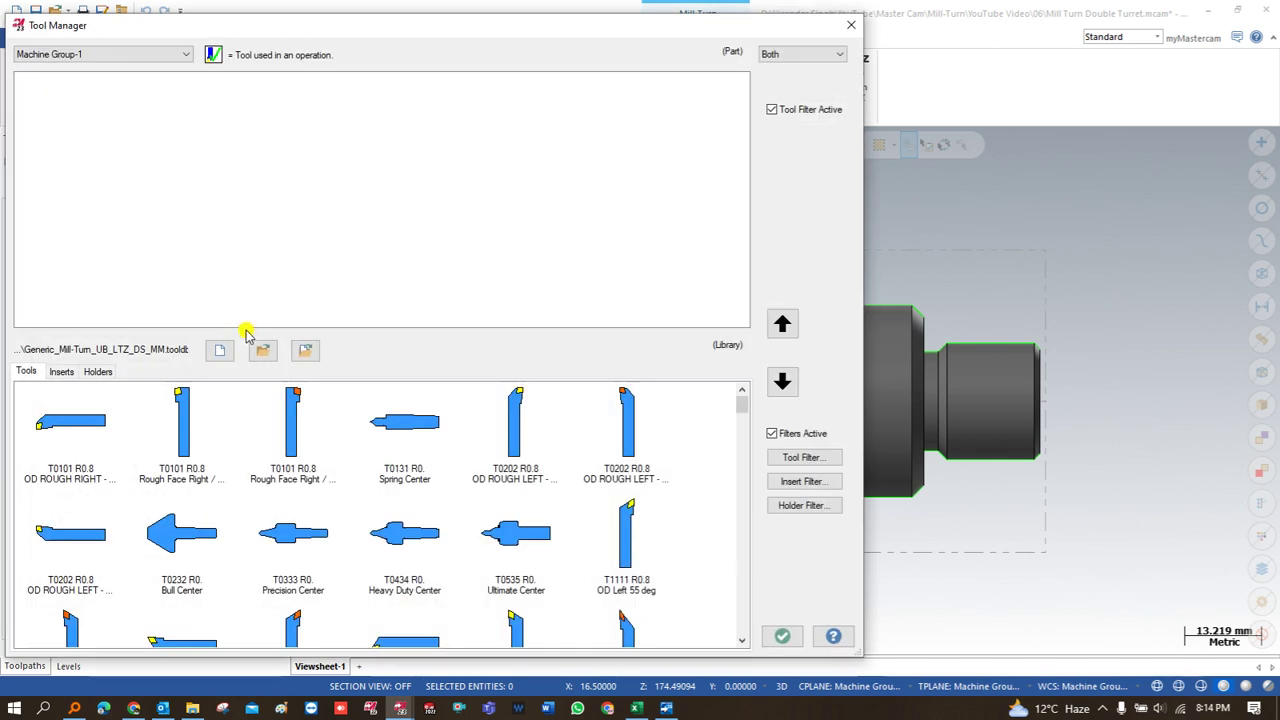
scroll(297, 415, down, 15)
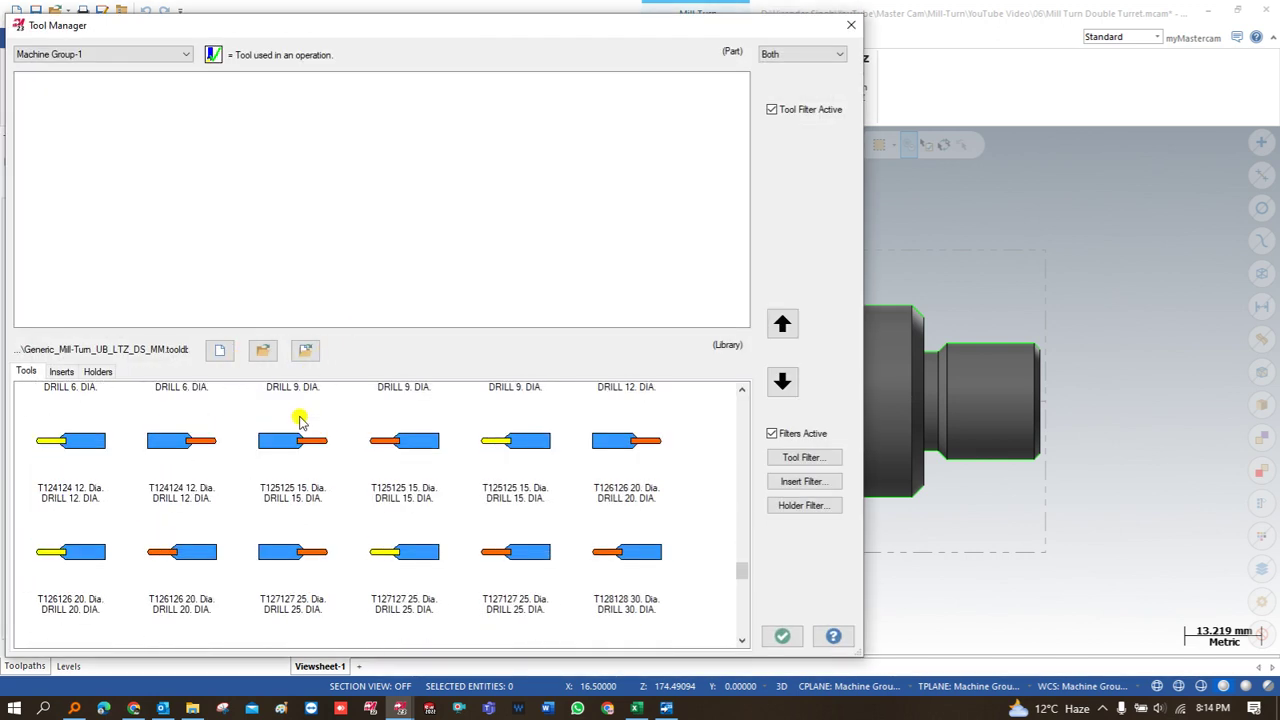
scroll(297, 415, down, 5)
drag(292, 575, 253, 257)
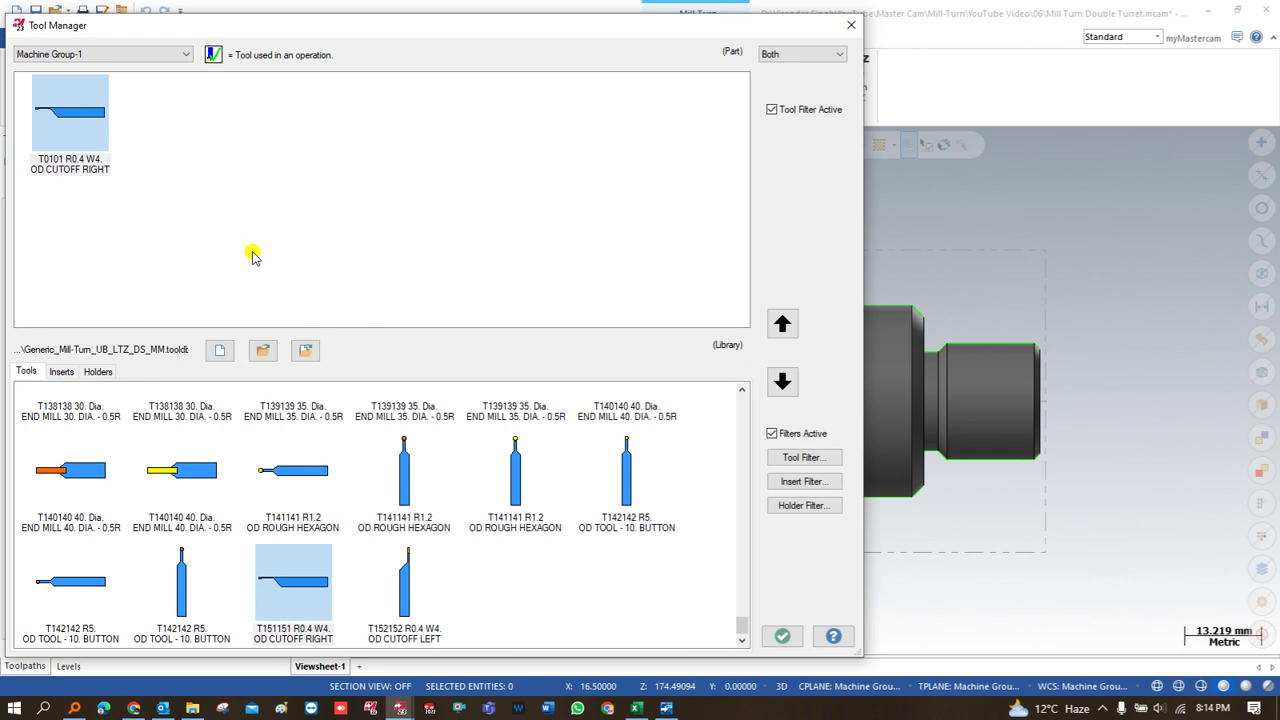
click(54, 120)
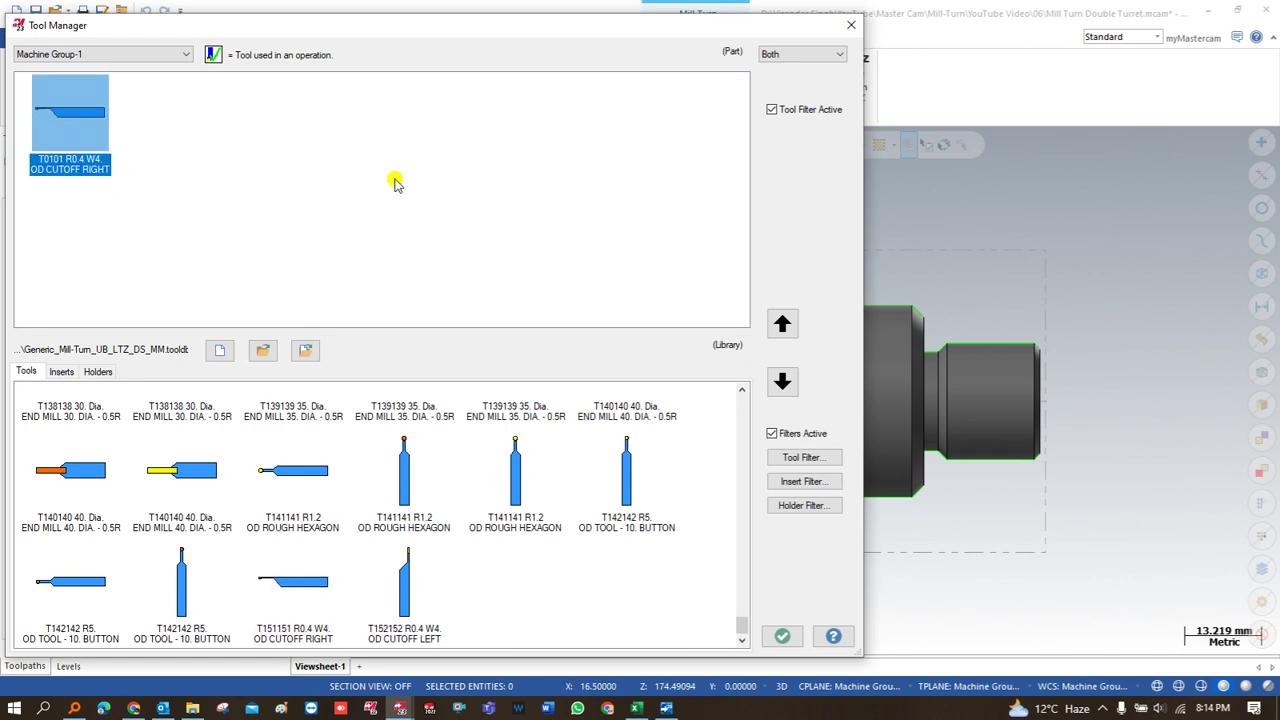
click(782, 636)
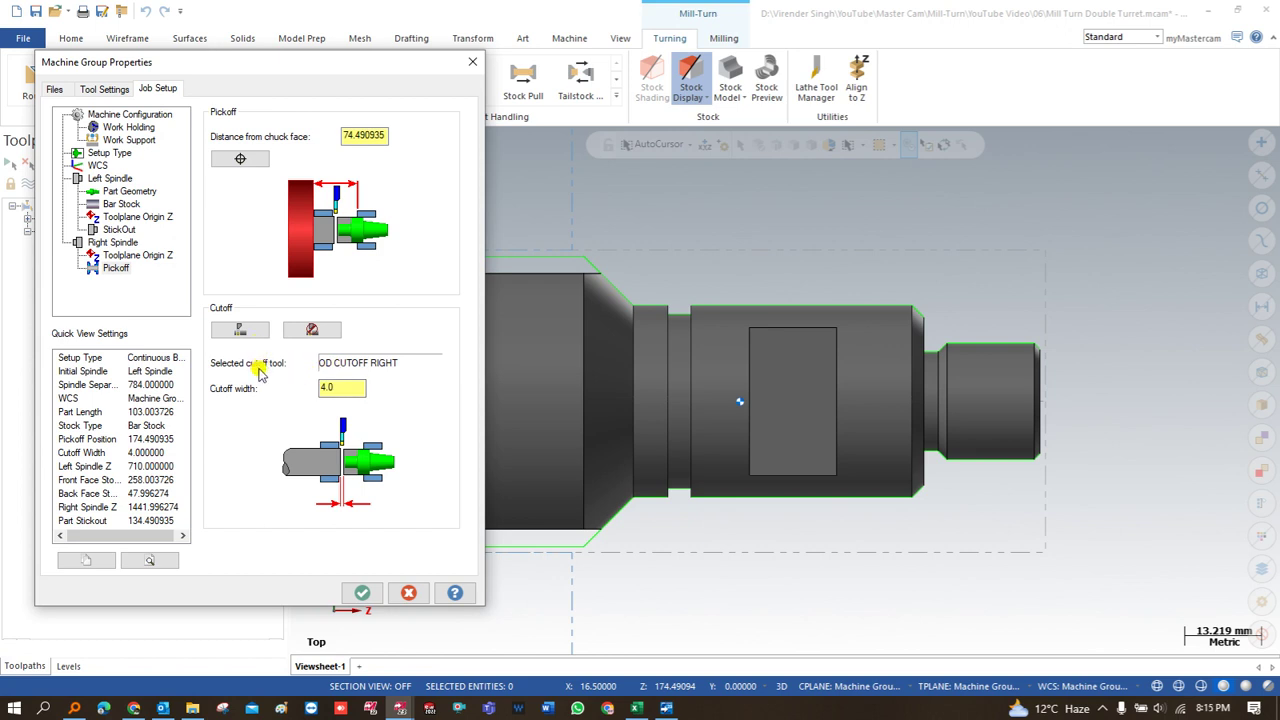
Step: Accept the machine group's job setup and check the part and chucks in both spindles
click(358, 592)
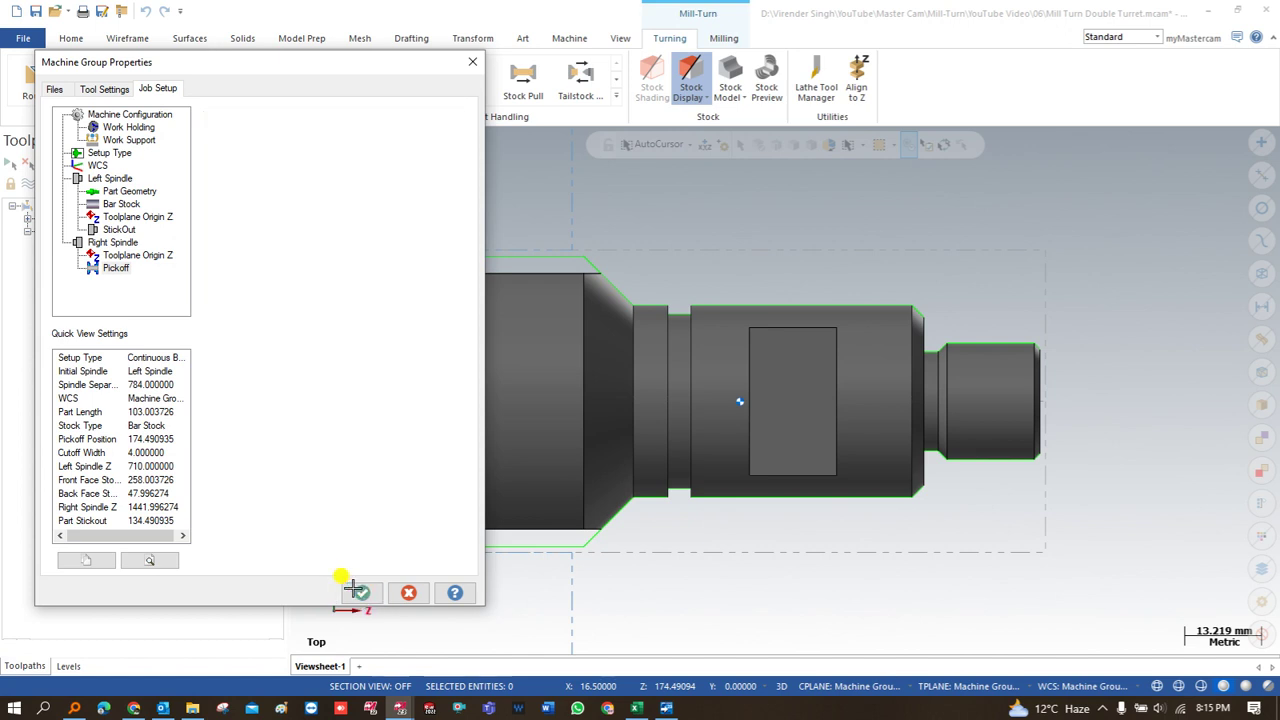
click(358, 592)
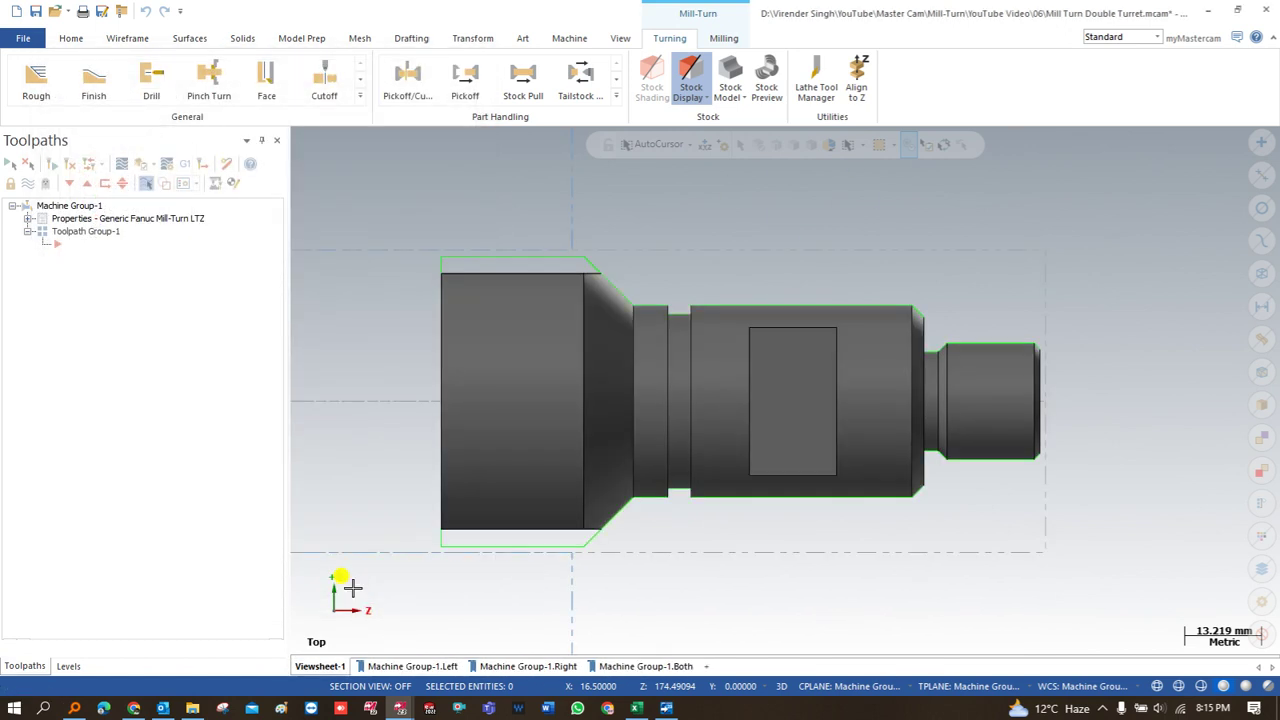
scroll(457, 453, up, 1)
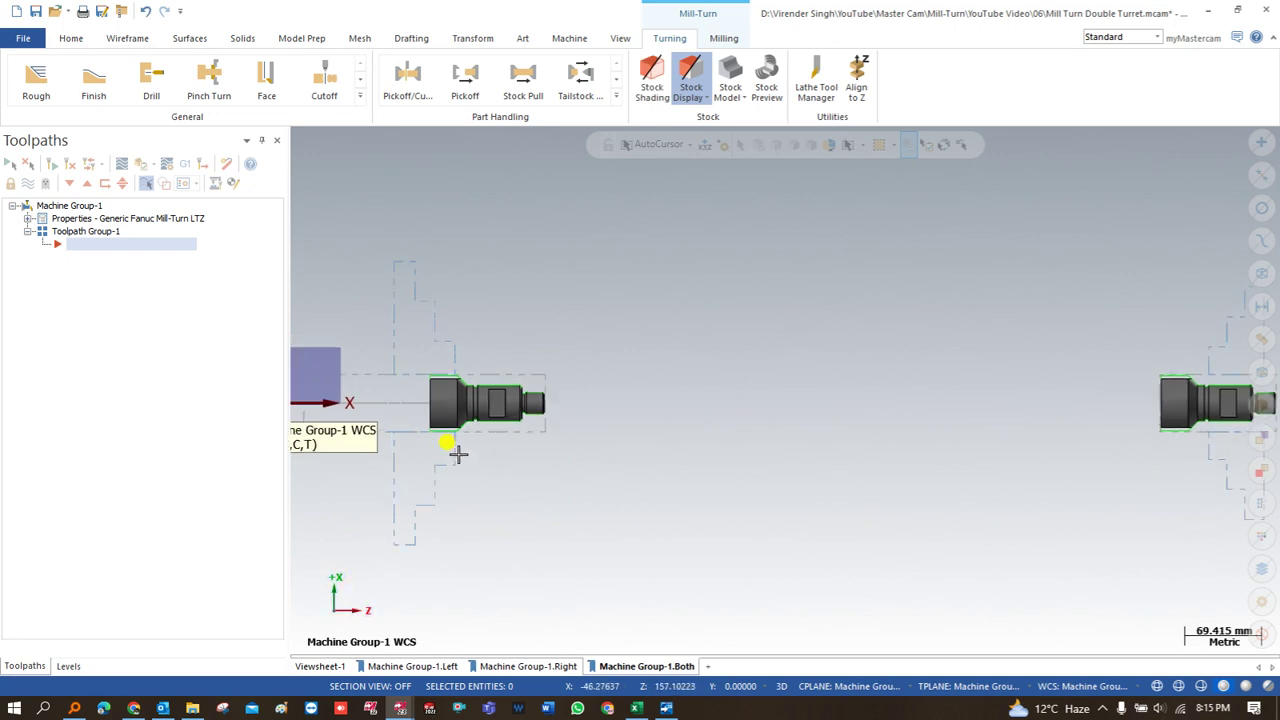
scroll(477, 437, down, 4)
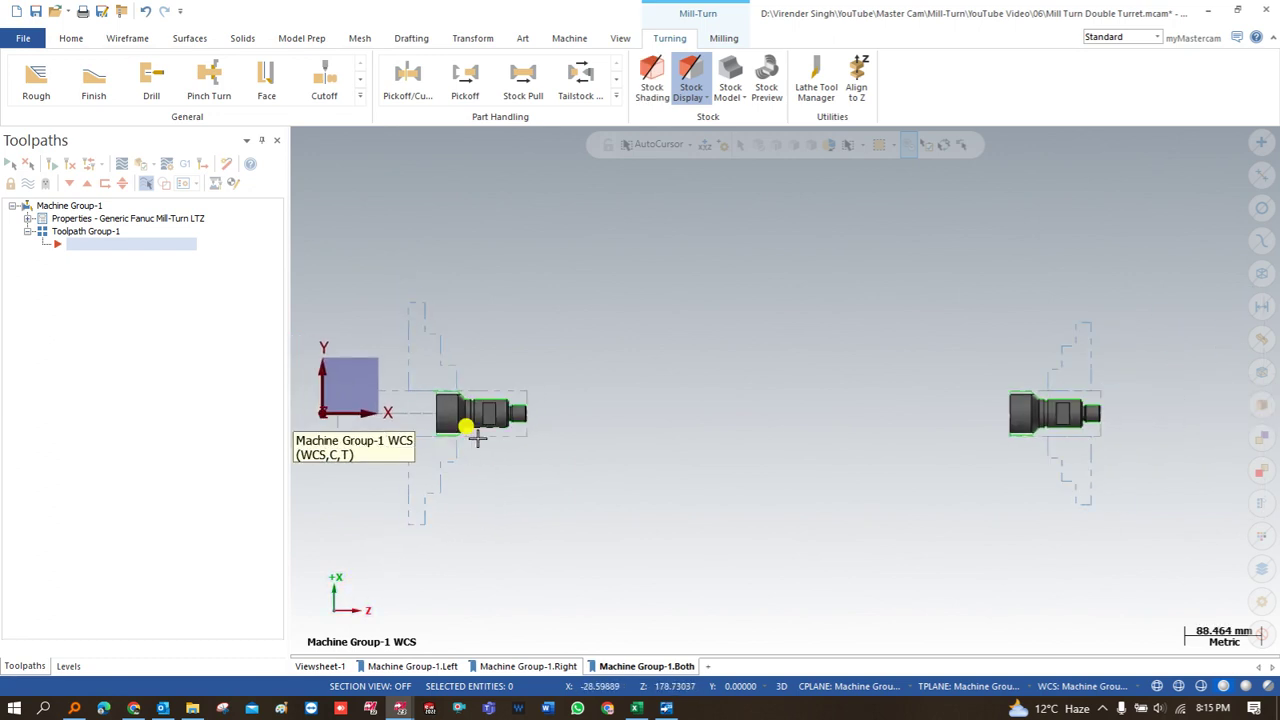